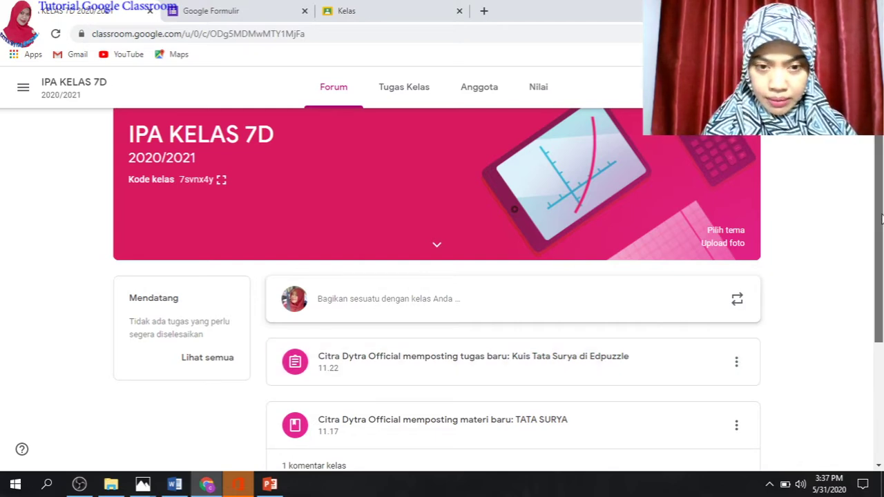
Open the Tugas Kelas page of the IPA KELAS 7D class
drag(882, 219, 883, 293)
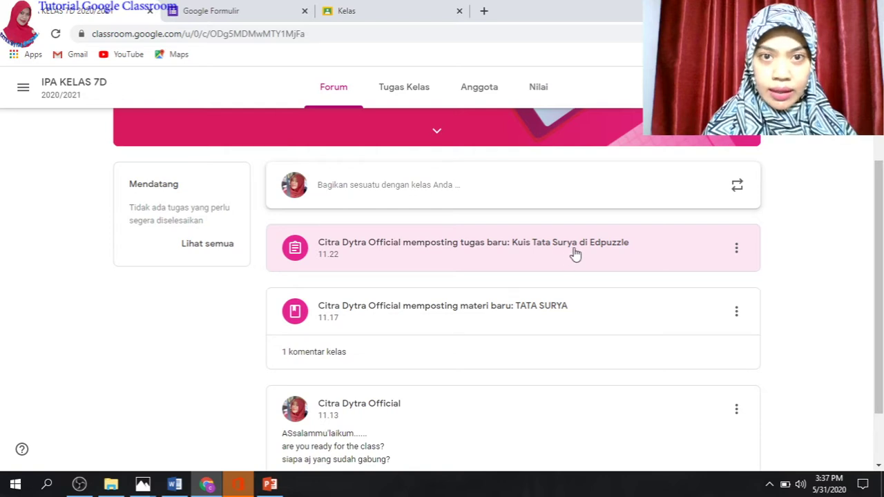
click(405, 90)
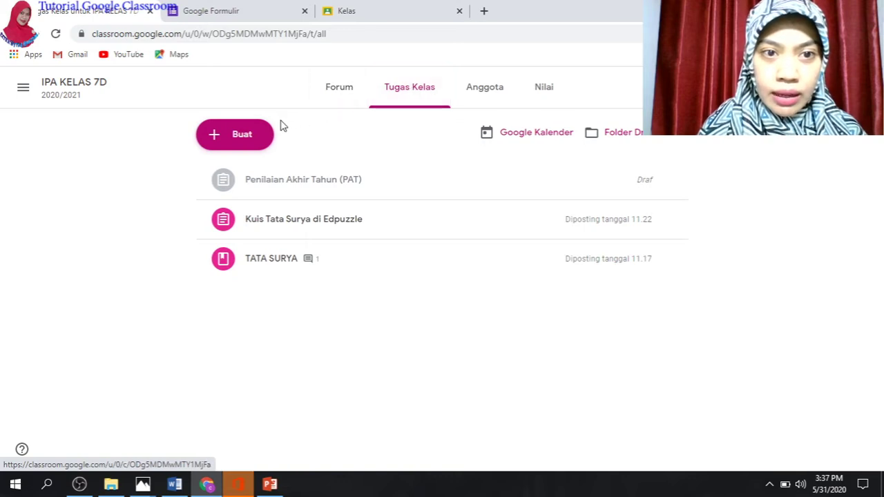
Create a new quiz assignment titled 'PENILAIAN AKHIR TAHUN (PAT)'
click(242, 138)
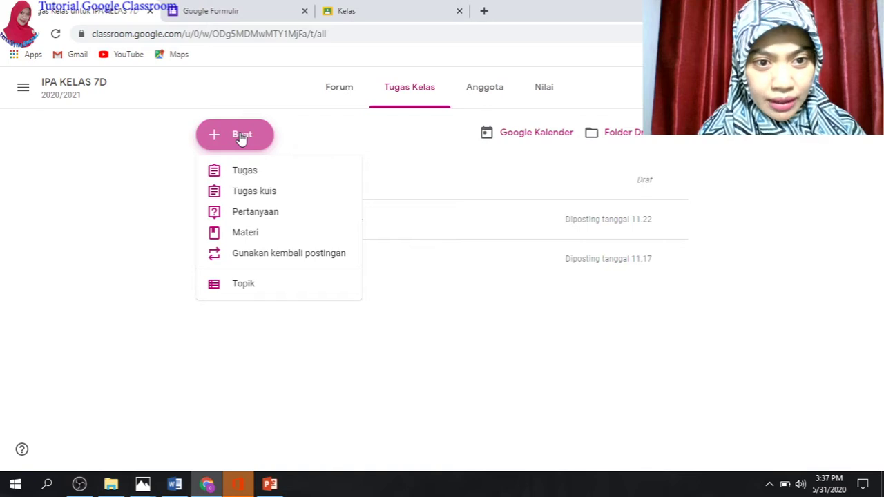
click(269, 199)
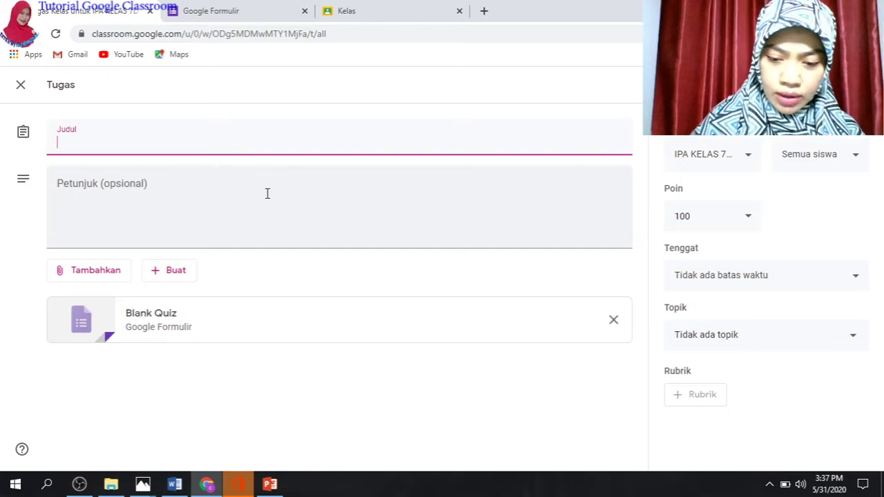
text(PENILAIA)
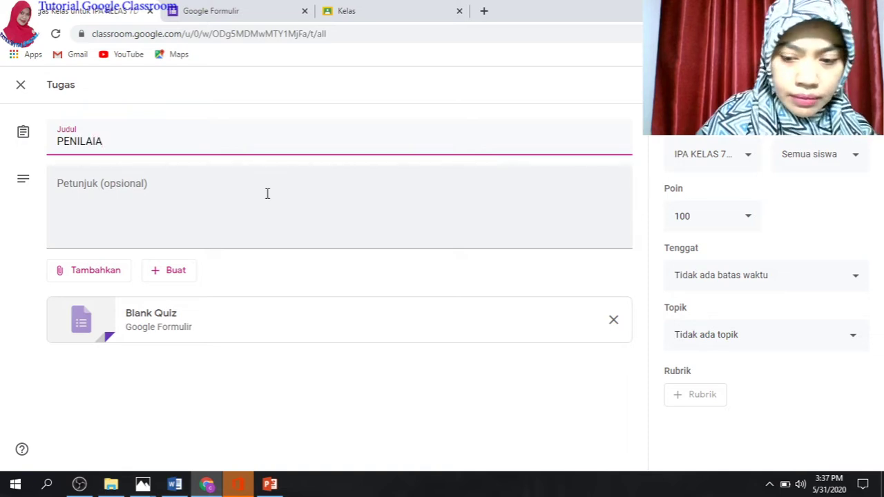
text(N )
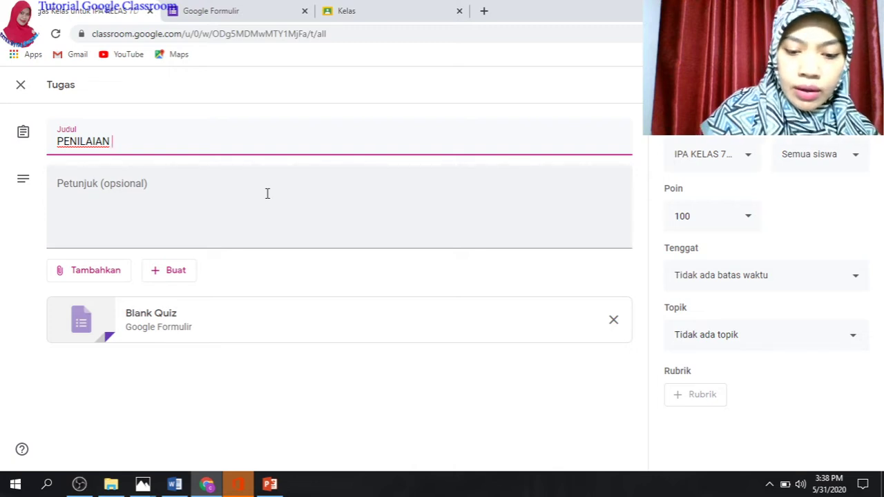
text(AKH)
key(BackSpace)
text(KH)
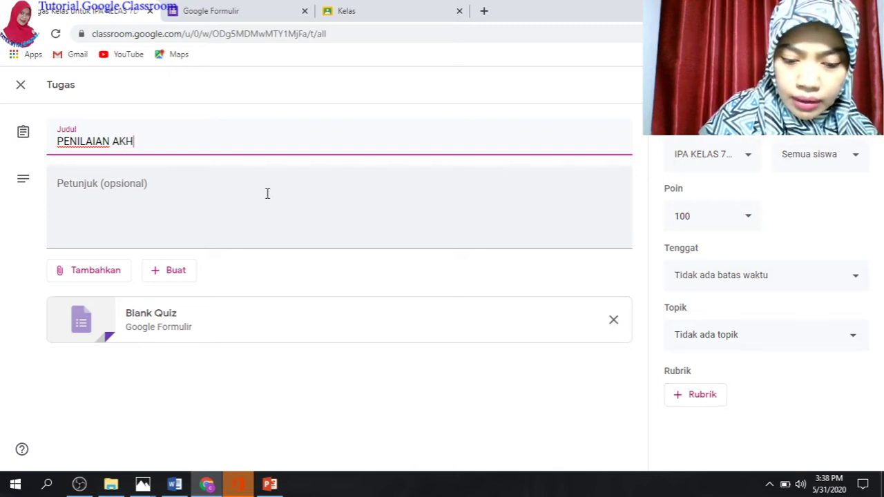
text(IR TA)
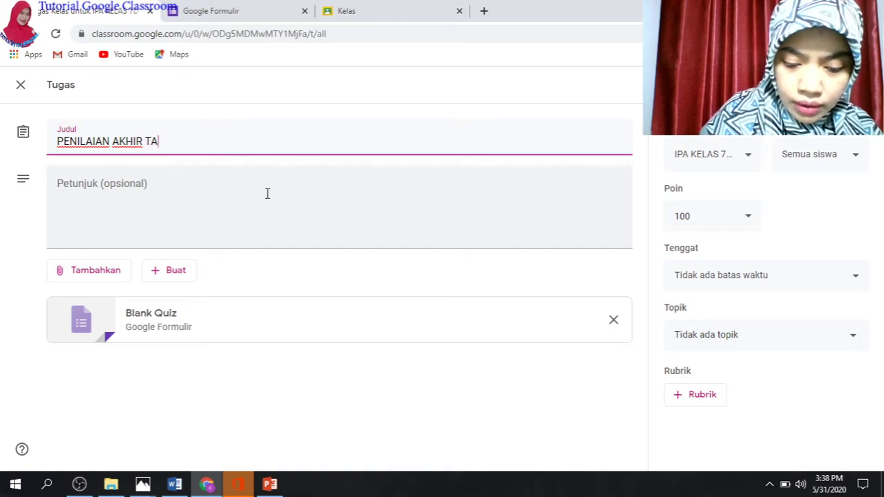
text(HUN ()
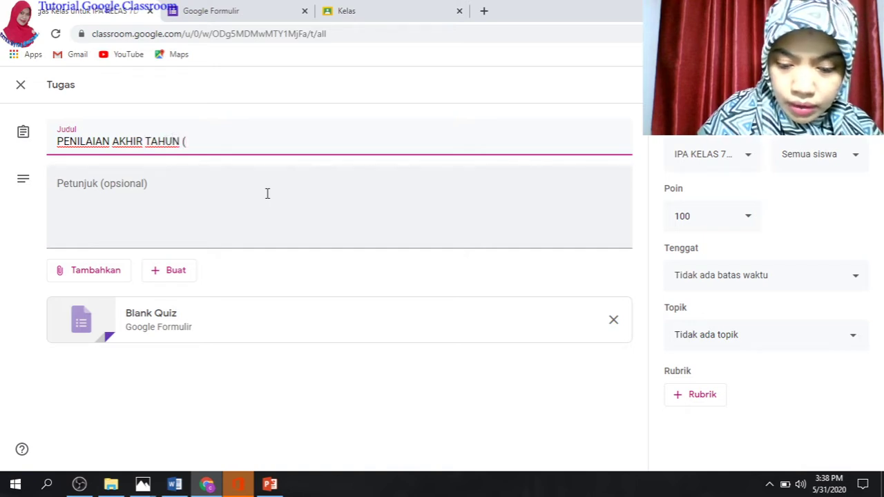
text(PAT))
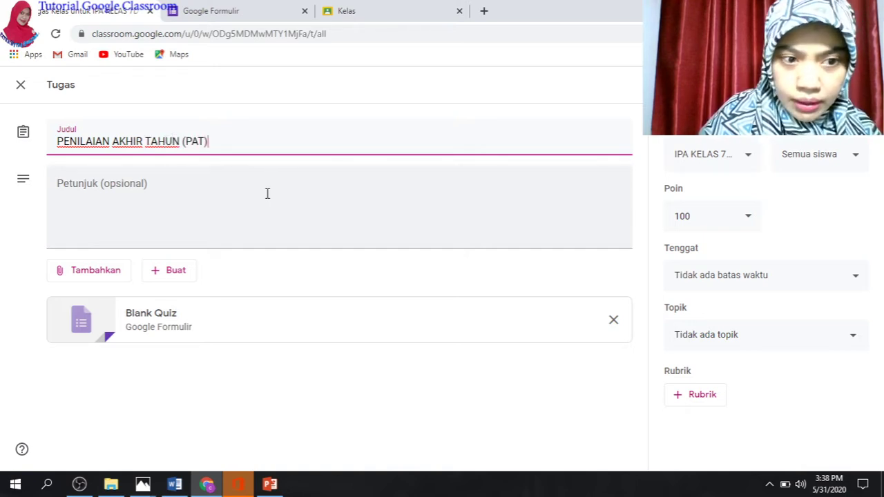
click(179, 190)
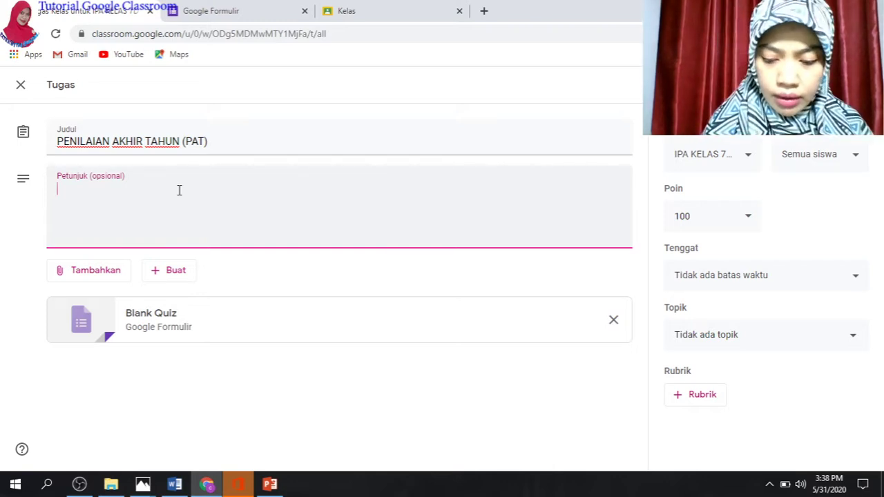
Write the instructions 'Soal berupa PIlihan Ganda', 'Baca soal dengan teliti', 'Pilih hanya satu jawaban yang paling tepat'
text(1.)
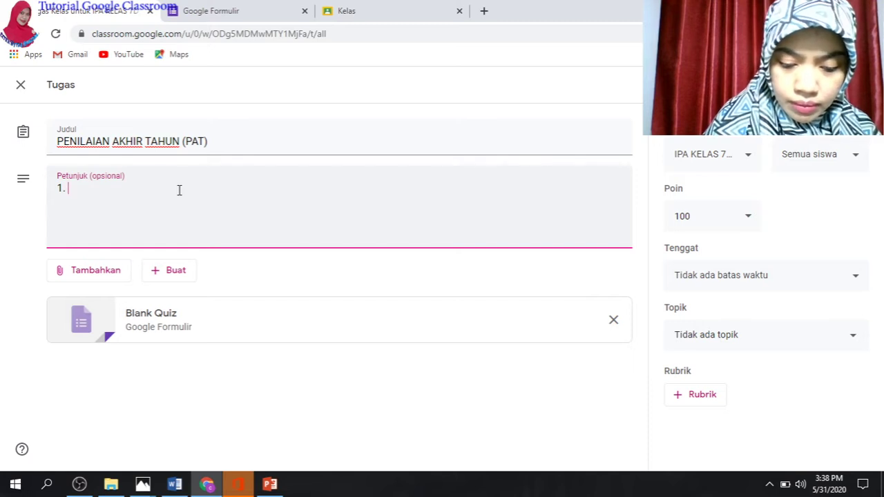
text( SOAL)
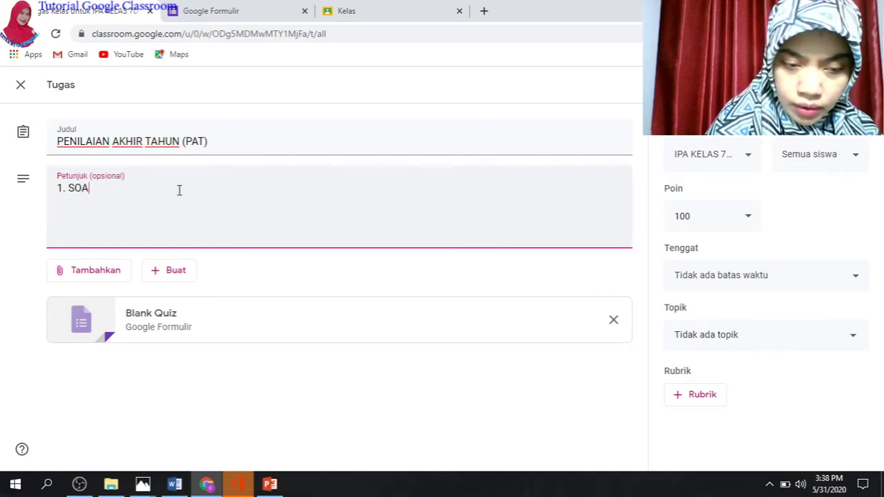
key(BackSpace)
key(BackSpace)
key(BackSpace)
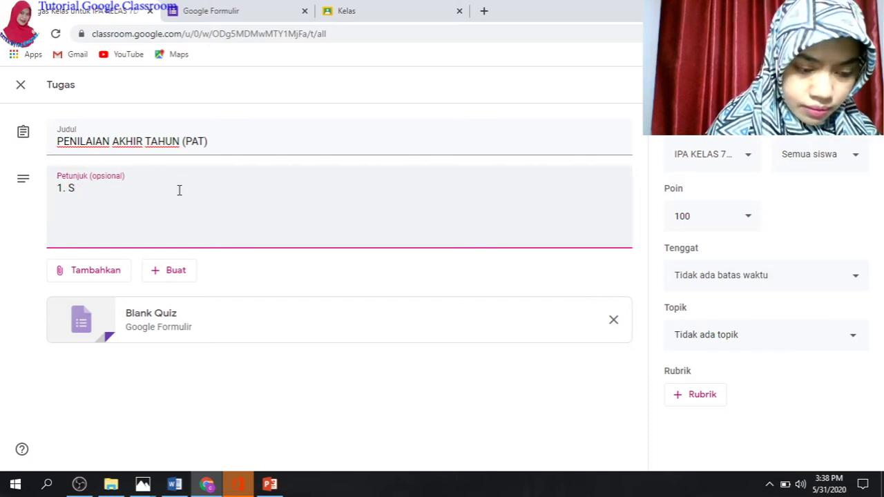
text(oal be)
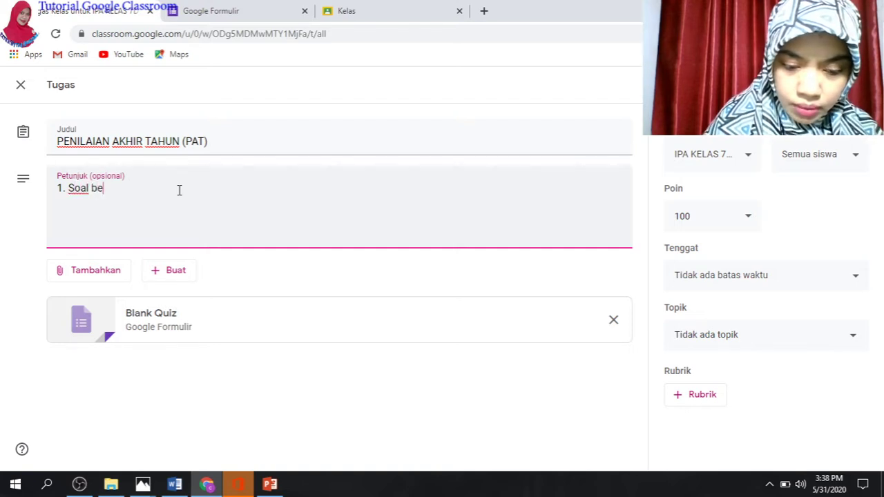
text(rupa P)
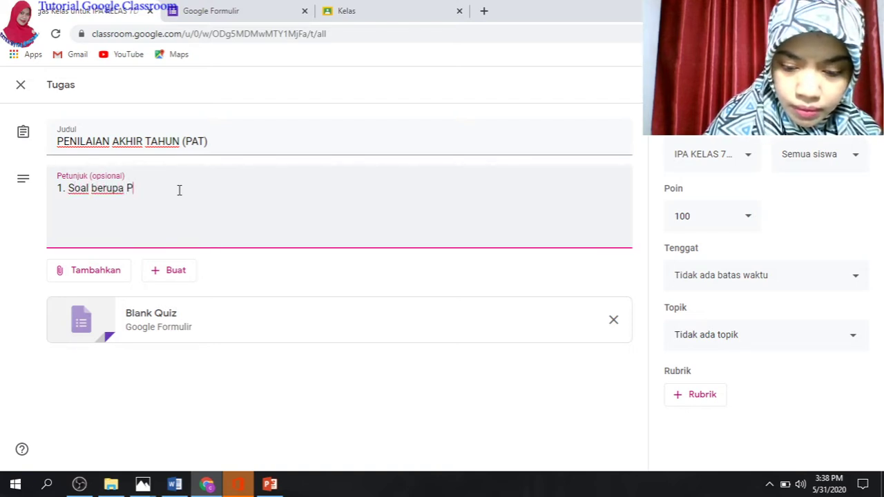
text(Ilihan G)
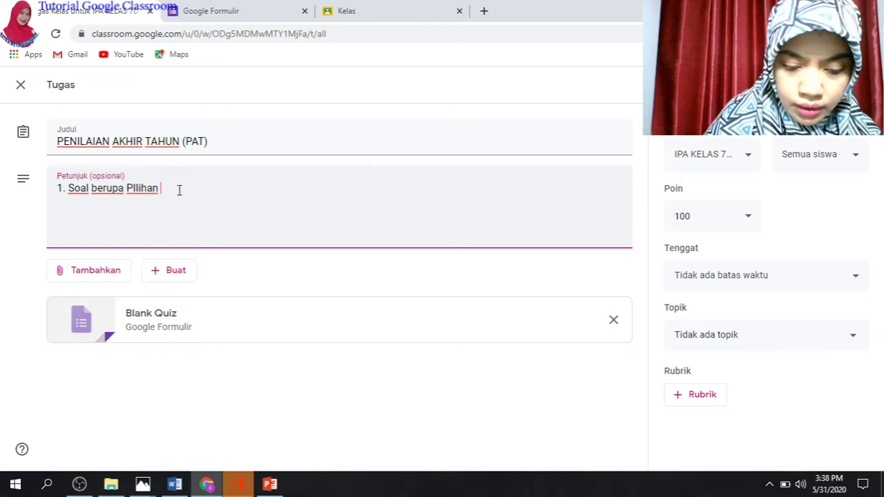
key(BackSpace)
text(Ganda)
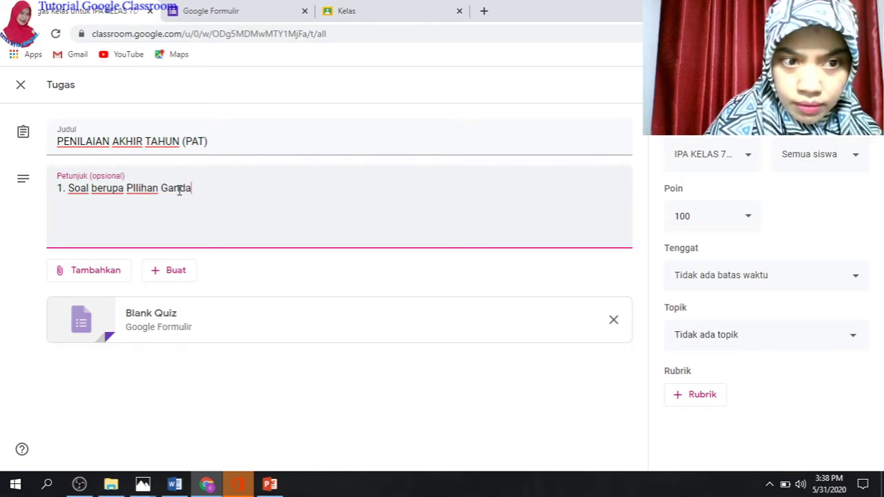
key(Return)
text(2.)
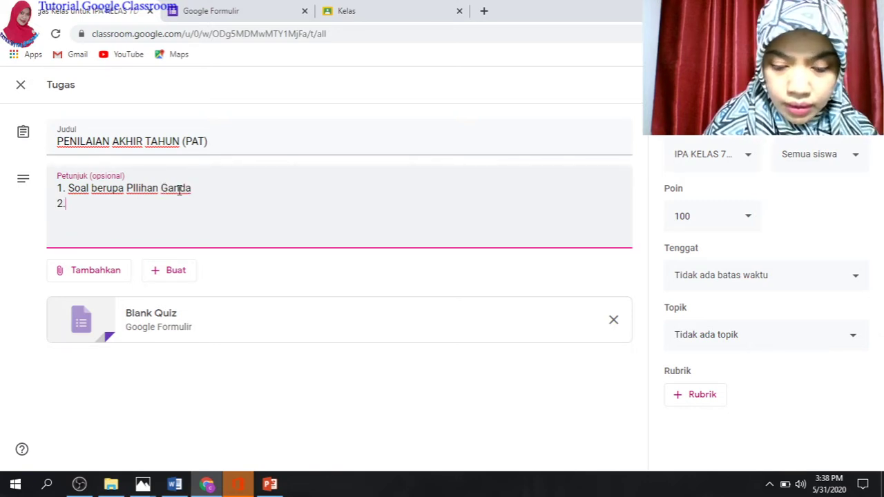
text( Baca )
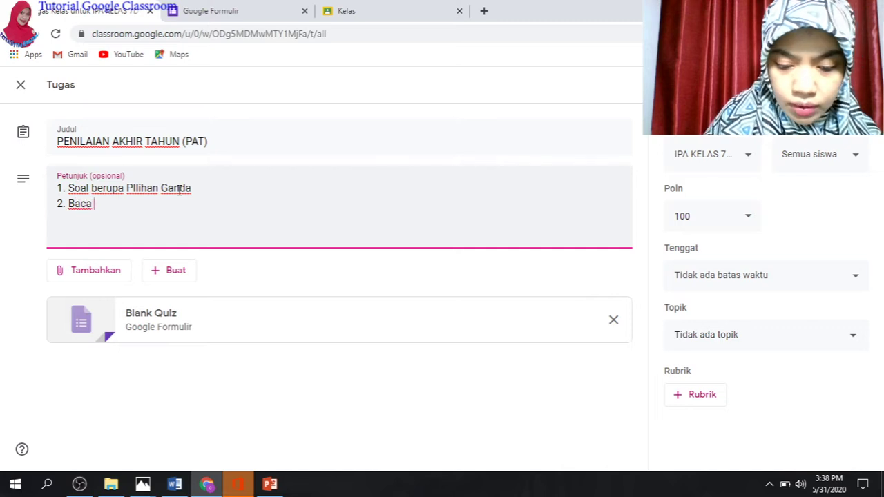
text(soal dengan)
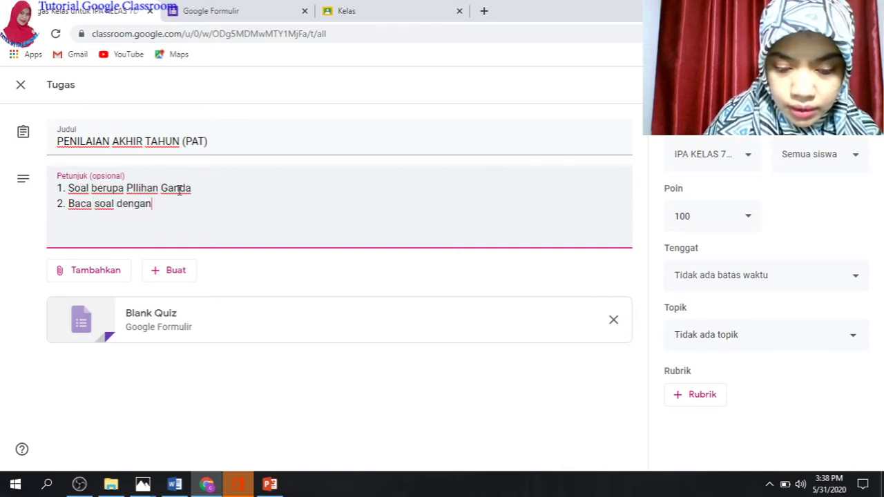
text( teliti)
key(Return)
text(3. Pilih hanya satu jawaban yamg)
key(BackSpace)
key(BackSpace)
text(ng paling te)
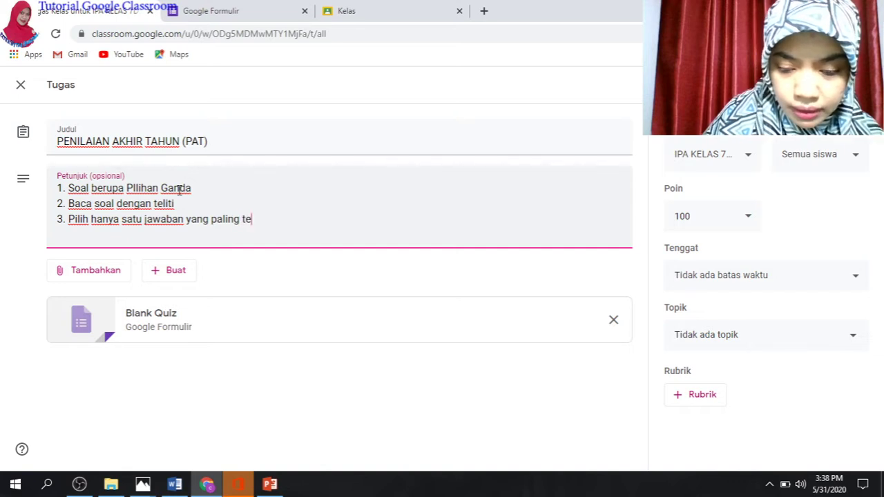
text(pat)
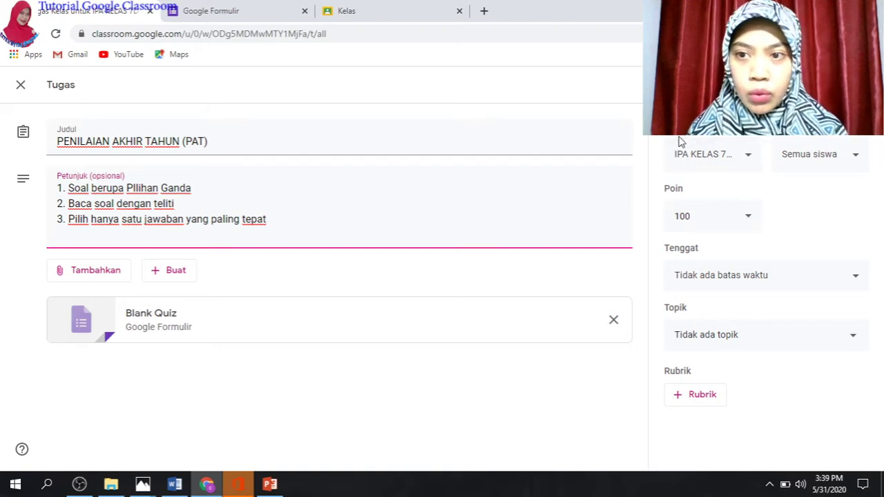
Also assign the quiz to IPA KELAS 7C, 7A and 7B
click(750, 159)
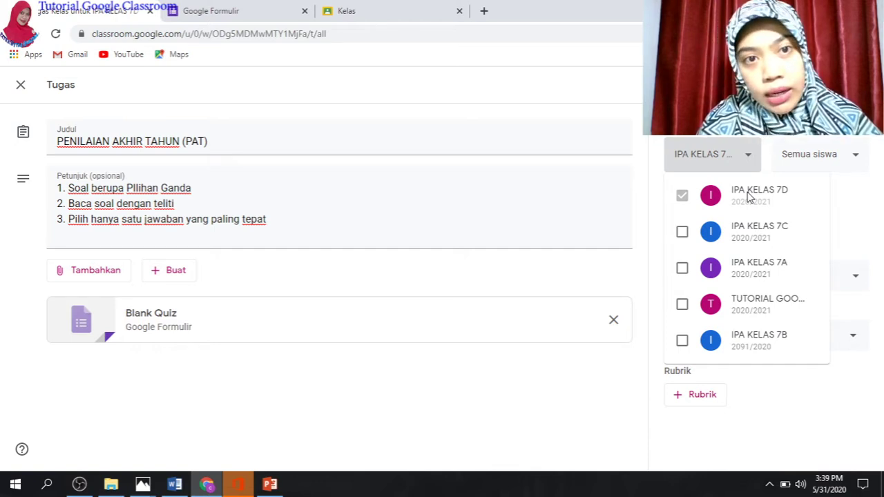
click(682, 233)
click(684, 270)
click(684, 344)
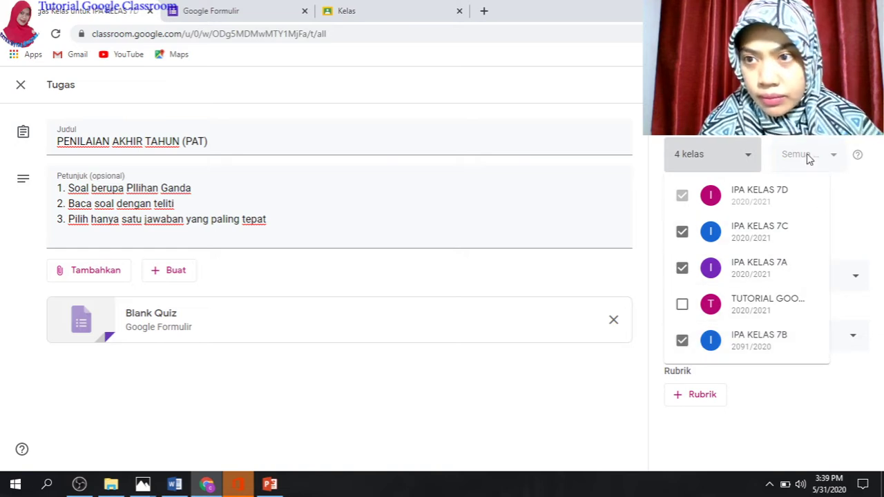
key(Escape)
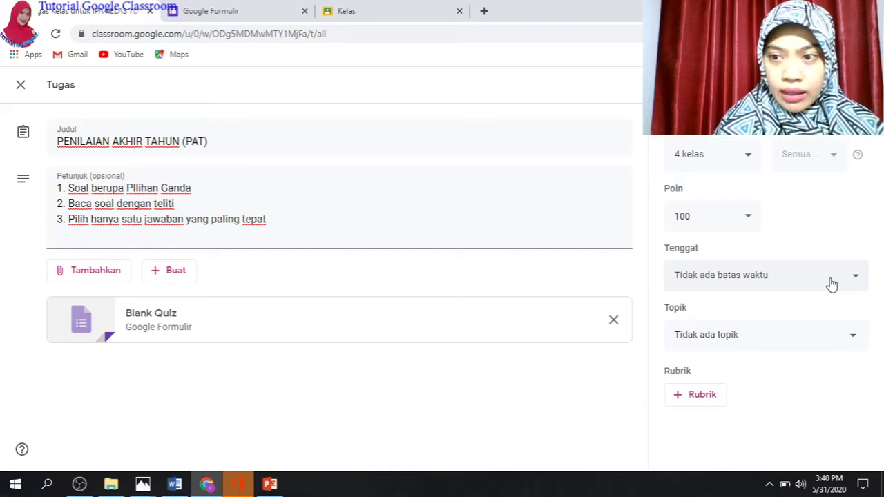
Set the due date to 5 June at 23.59, then open the attached Blank Quiz
click(857, 281)
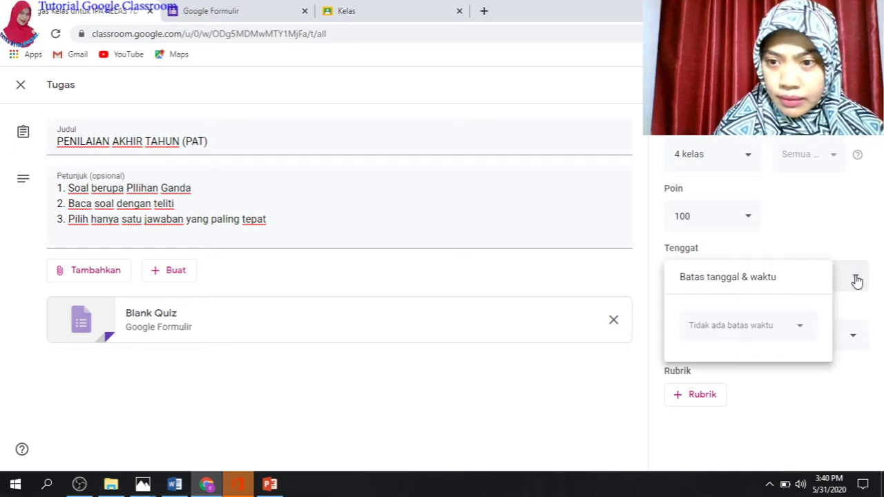
click(761, 329)
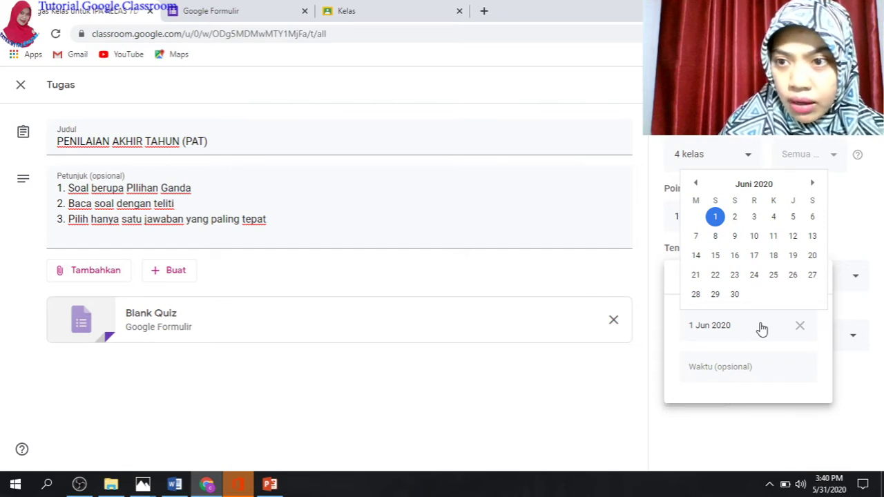
click(794, 219)
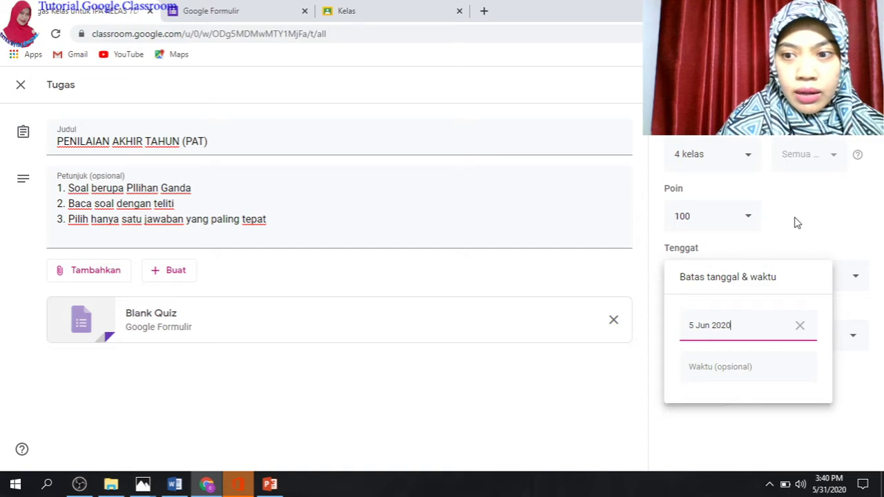
click(743, 370)
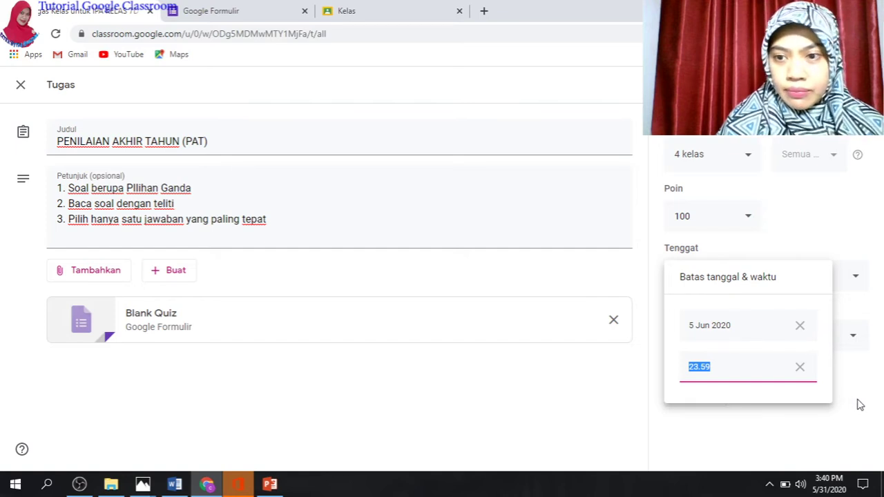
click(860, 406)
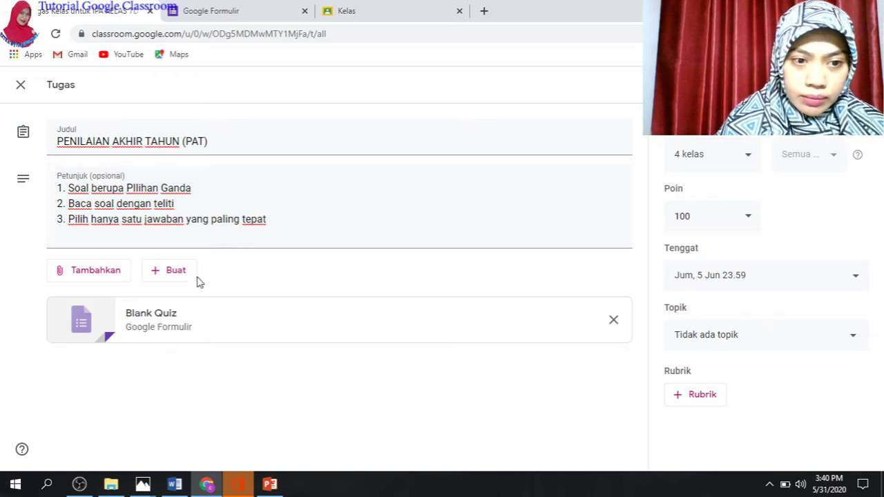
click(149, 318)
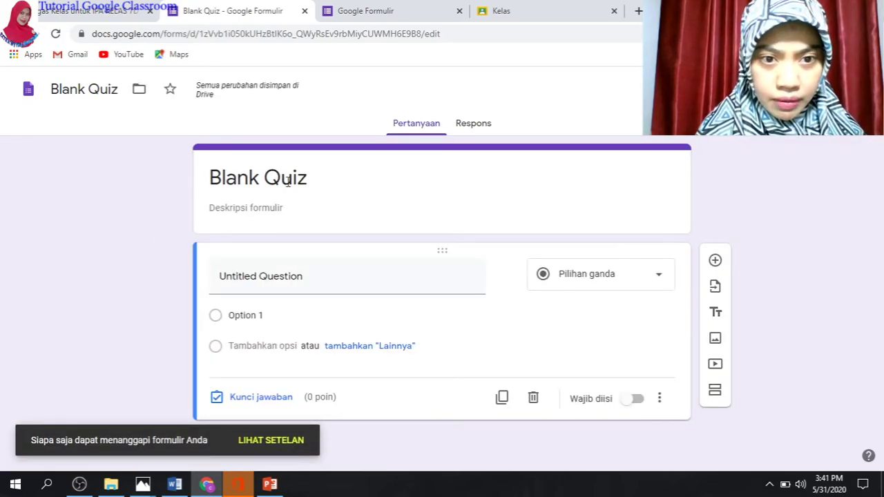
Rename the form to 'PENILAIAN AKHIR TAHUN (PAT)'
click(244, 178)
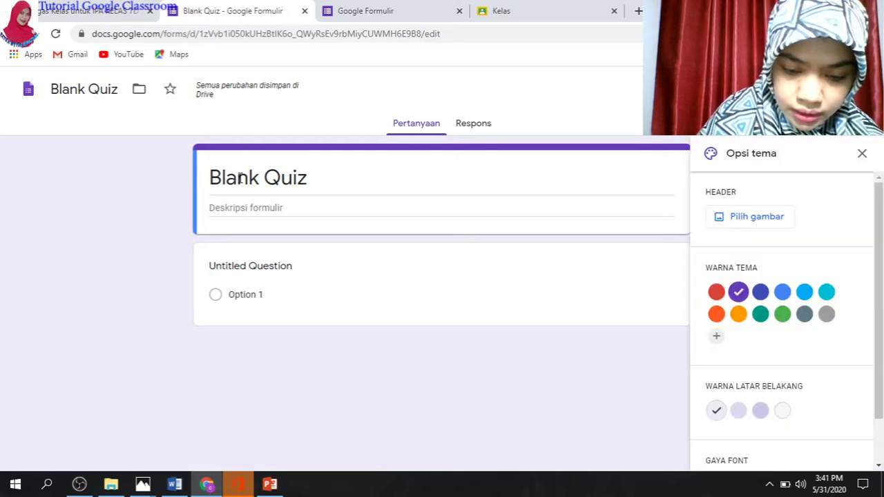
key(Escape)
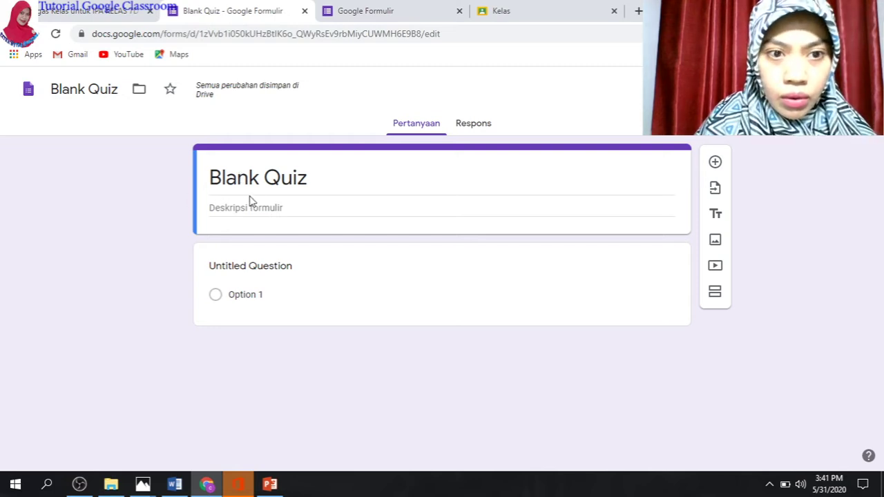
click(258, 179)
text(PE)
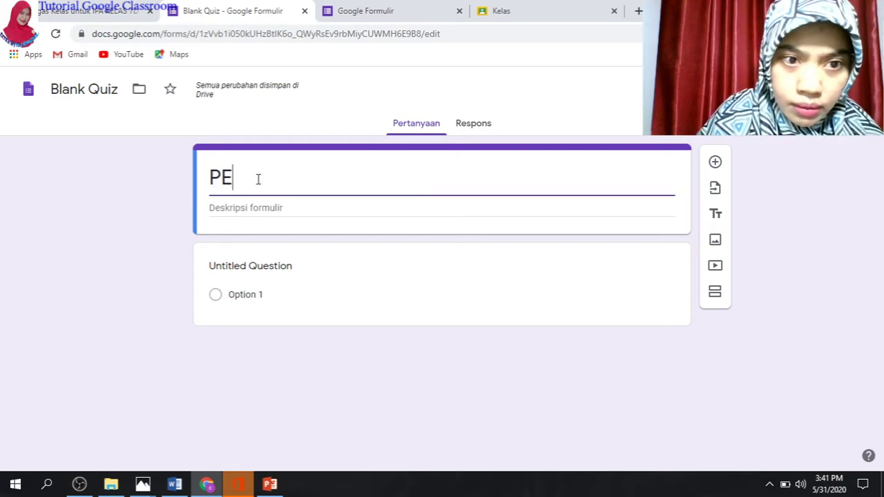
text(NILAIAN)
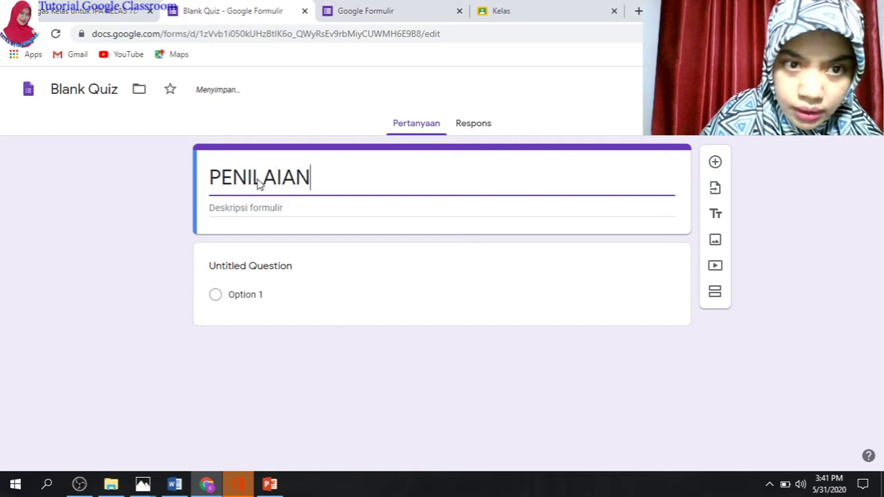
text( AKHIR )
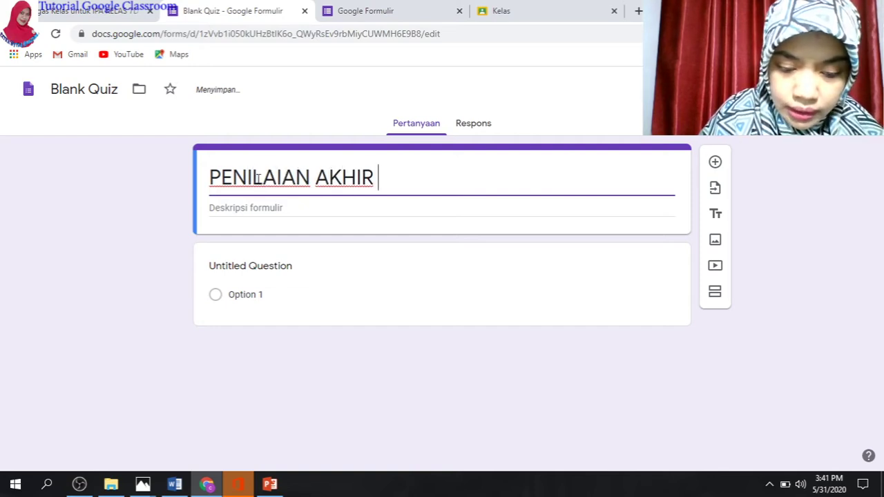
text(TAHUN ()
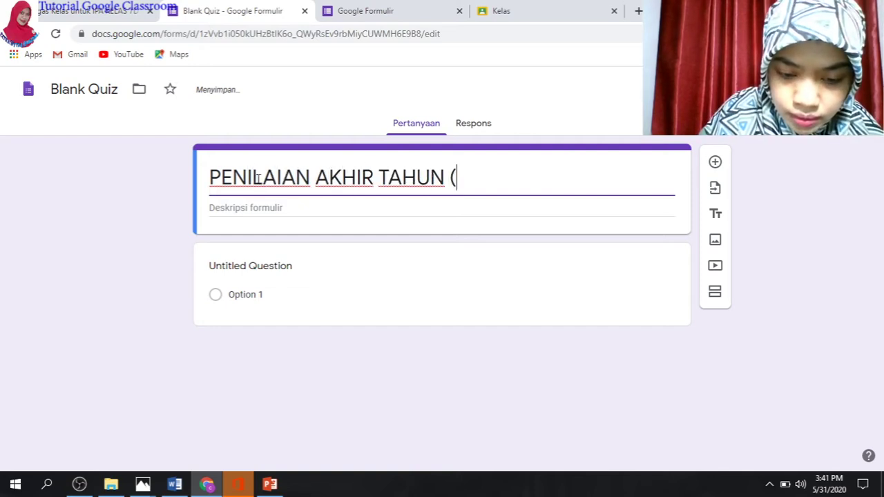
text(PAT))
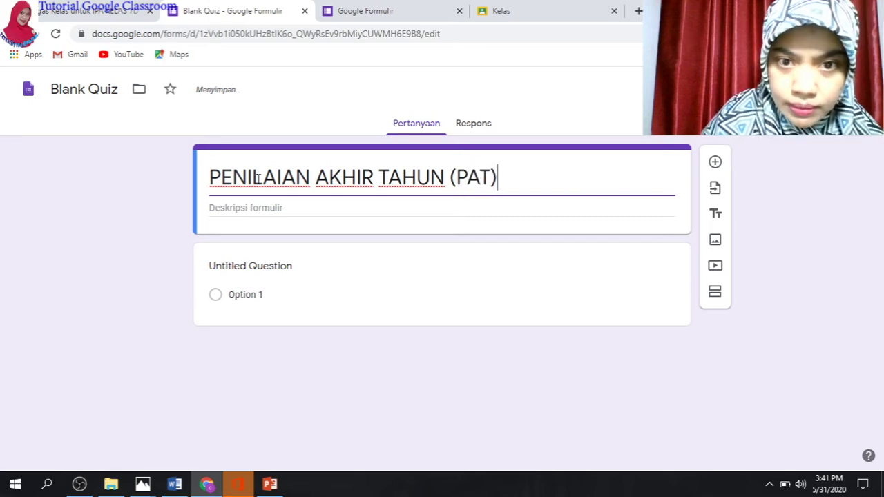
Add the description line '1. Baca soal dengan teliti'
click(210, 208)
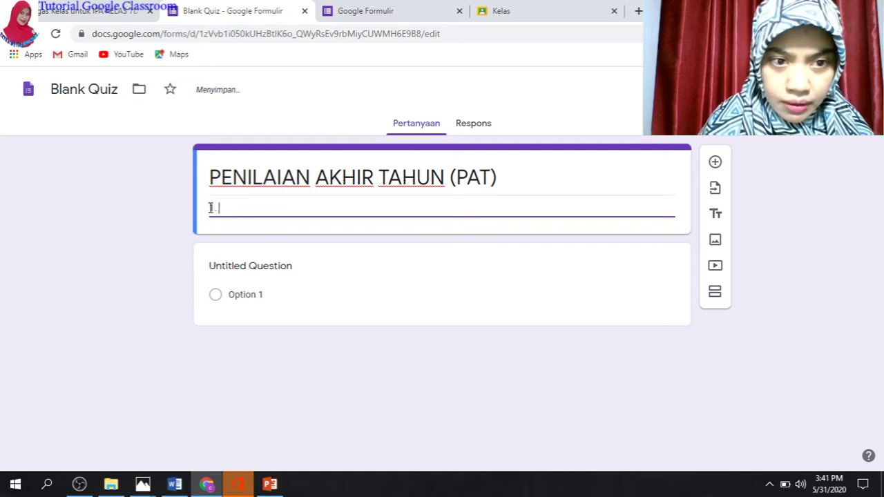
text(b)
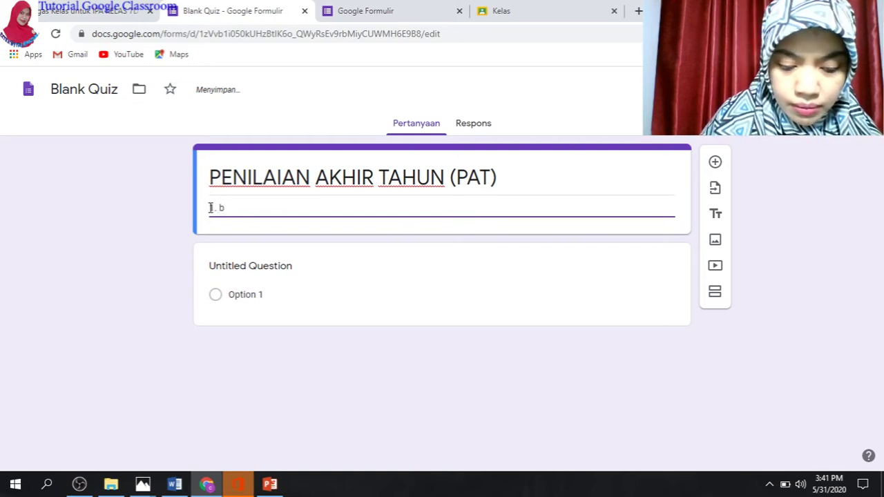
key(BackSpace)
text(Baca bismillah)
key(BackSpace)
key(BackSpace)
key(BackSpace)
key(BackSpace)
key(BackSpace)
key(BackSpace)
key(BackSpace)
key(BackSpace)
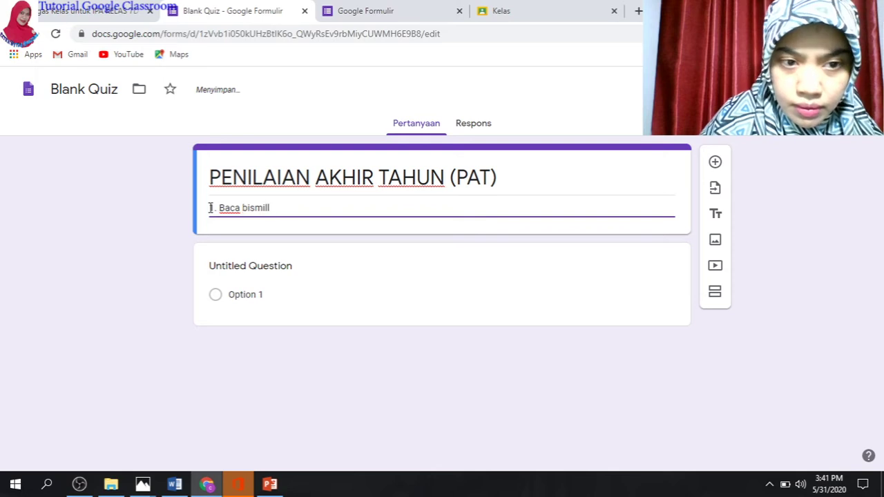
key(BackSpace)
key(BackSpace)
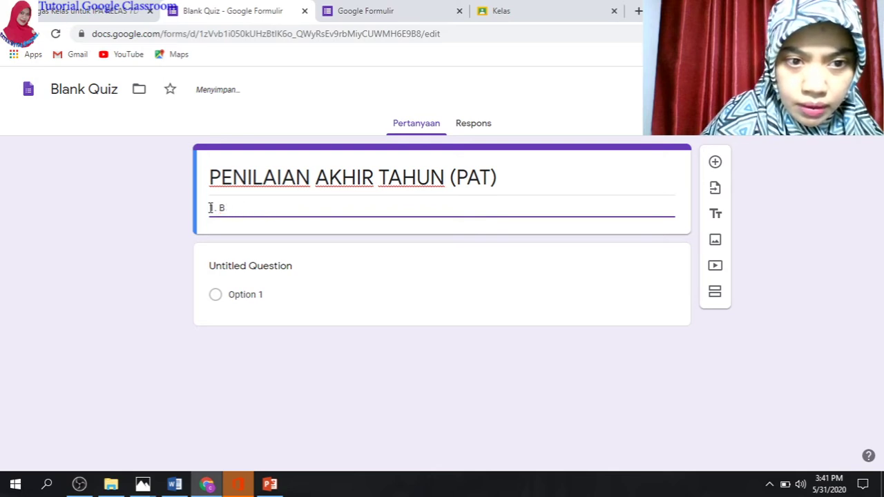
key(BackSpace)
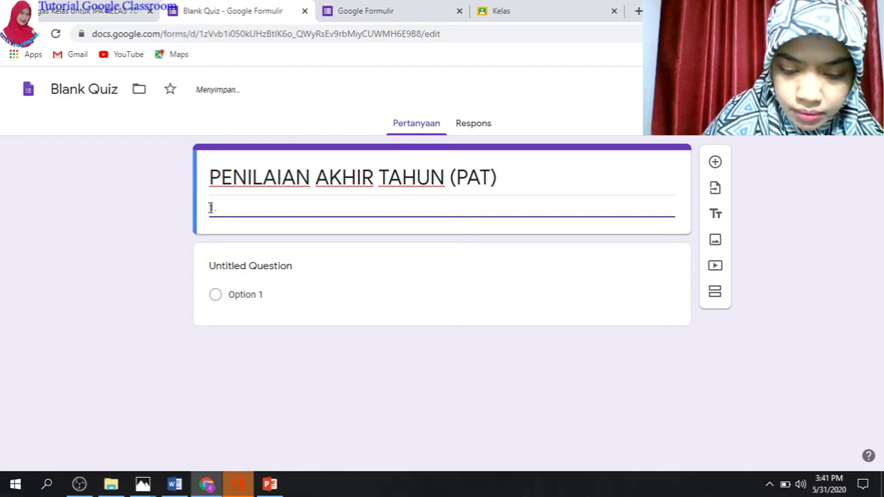
text(baca soal)
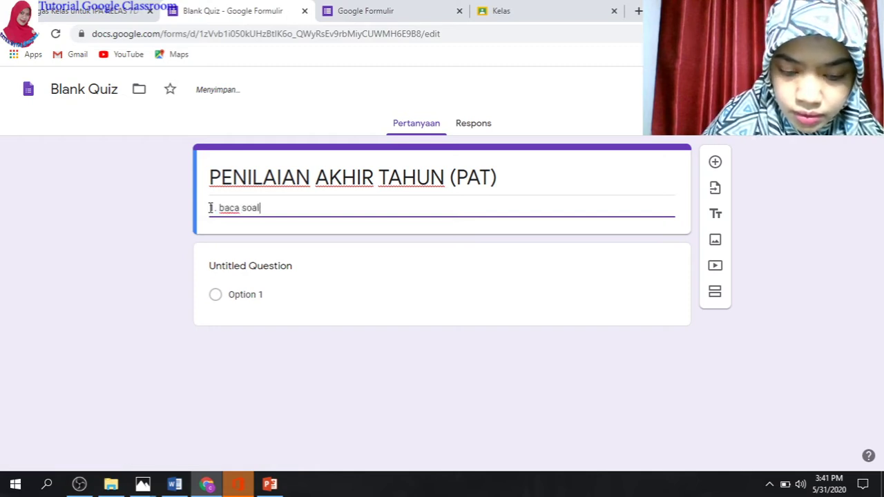
text( dengan )
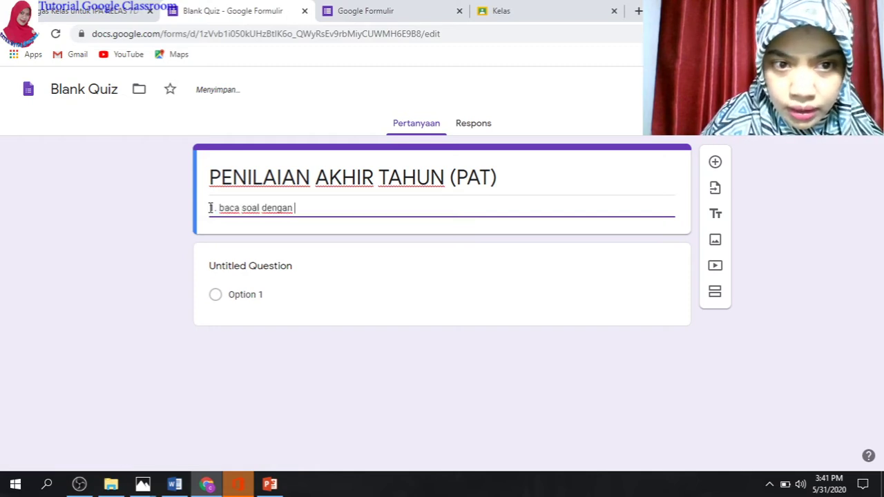
text(teliti)
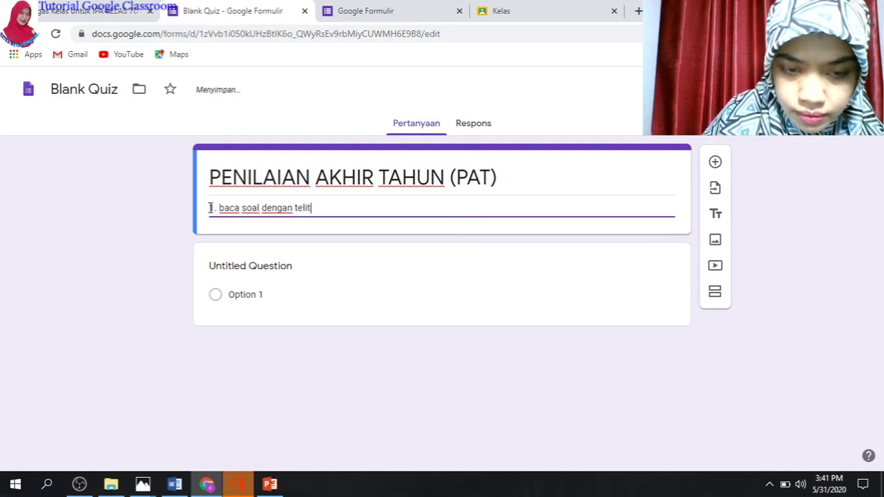
click(223, 208)
key(BackSpace)
text(B)
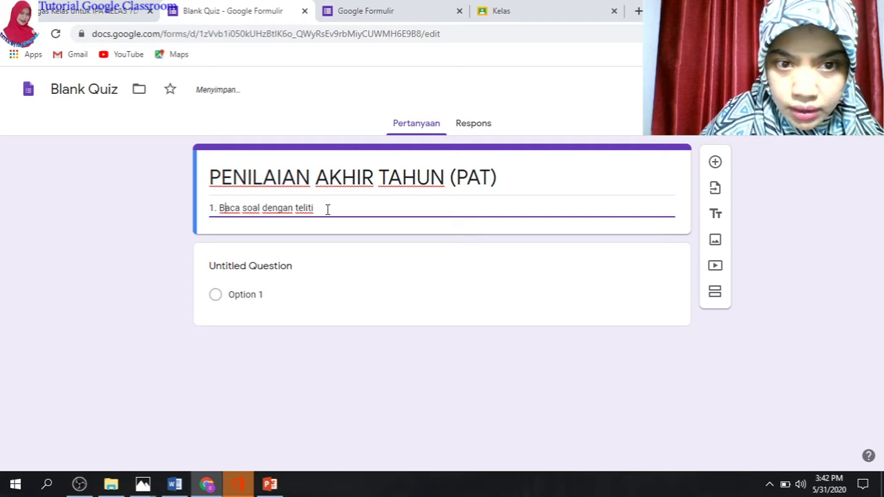
Add the second line '2. Pilihlah satu jawaban yang paling tepat'
key(Return)
text(2)
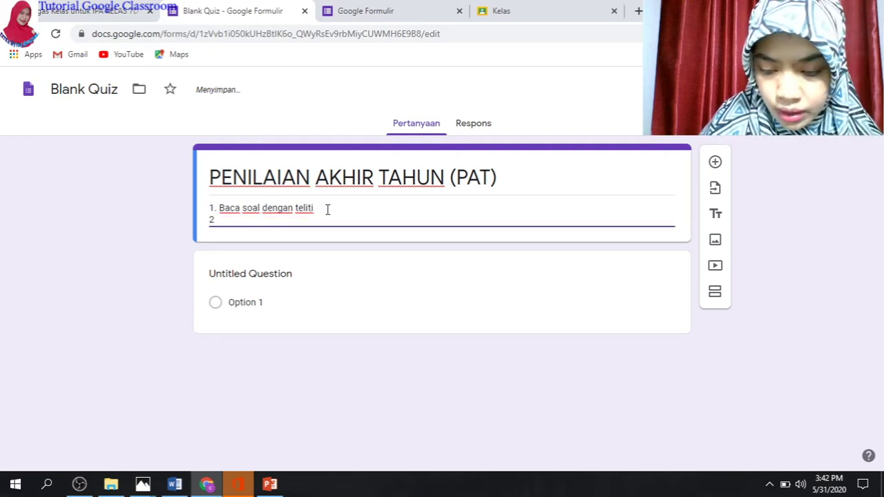
text(. pilihlah s)
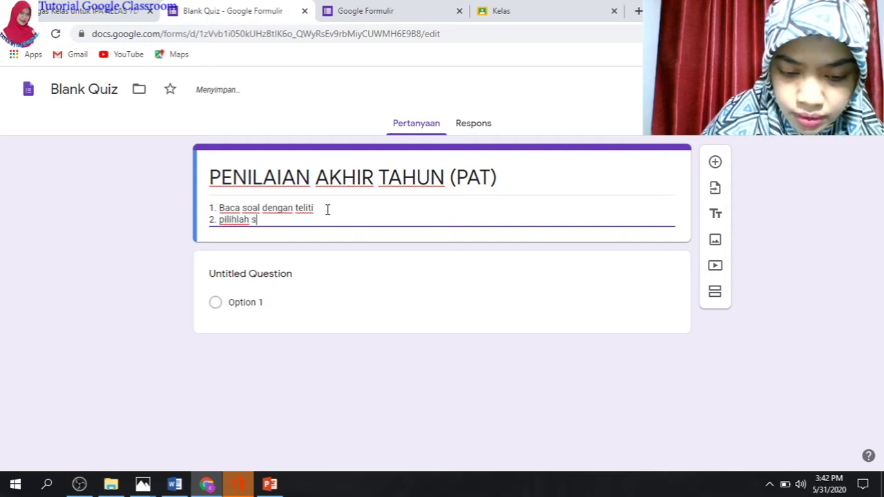
text(atu jawaban yang paling tepat)
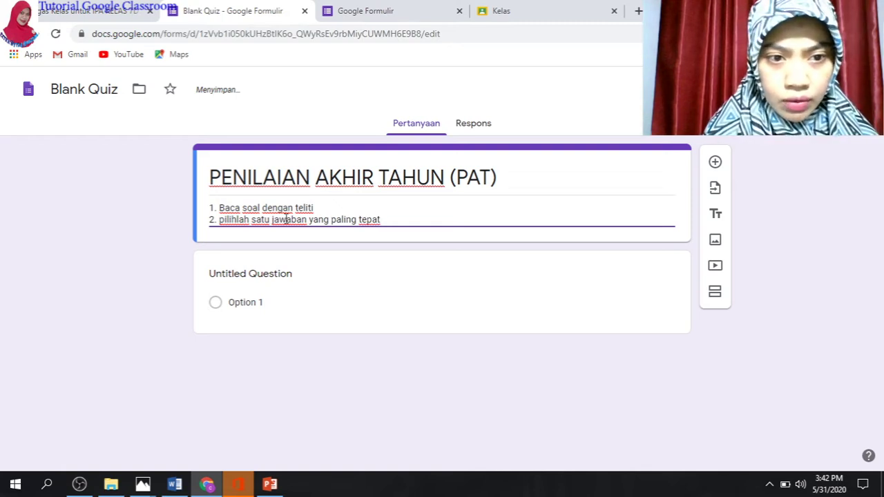
click(222, 222)
key(BackSpace)
text(P)
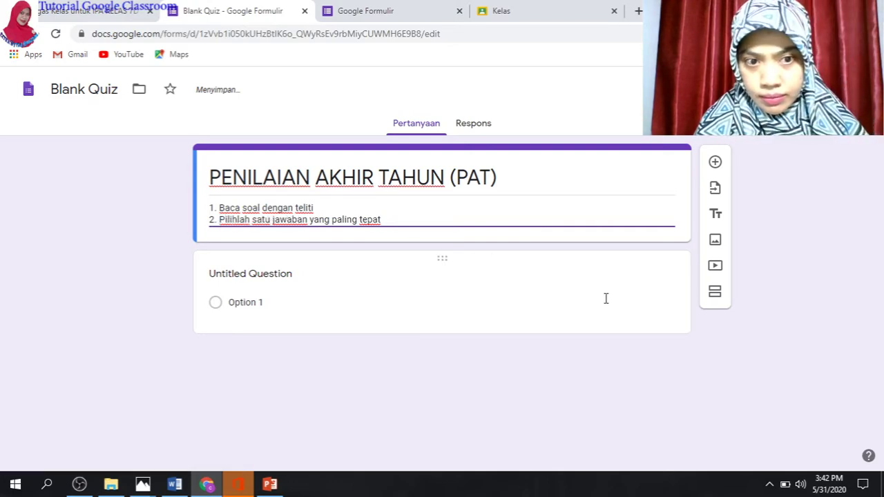
Make the first question a short-answer 'Nama Siswa' question and preview the form
click(532, 277)
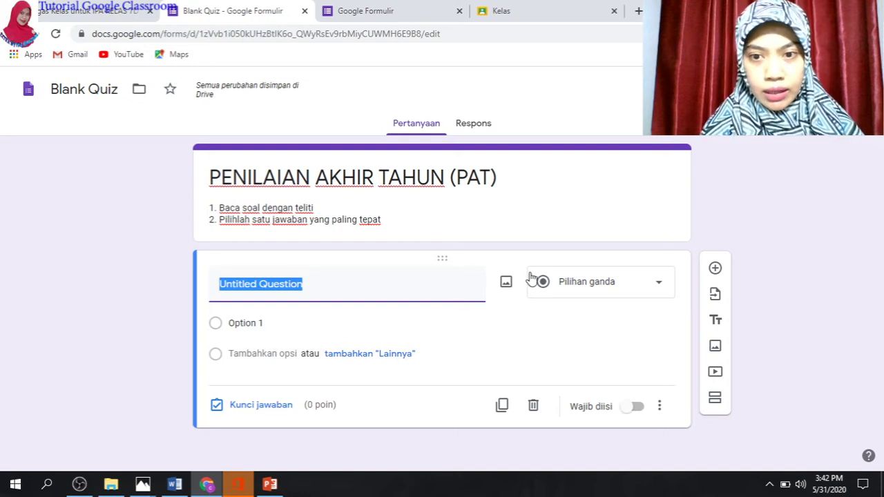
click(660, 286)
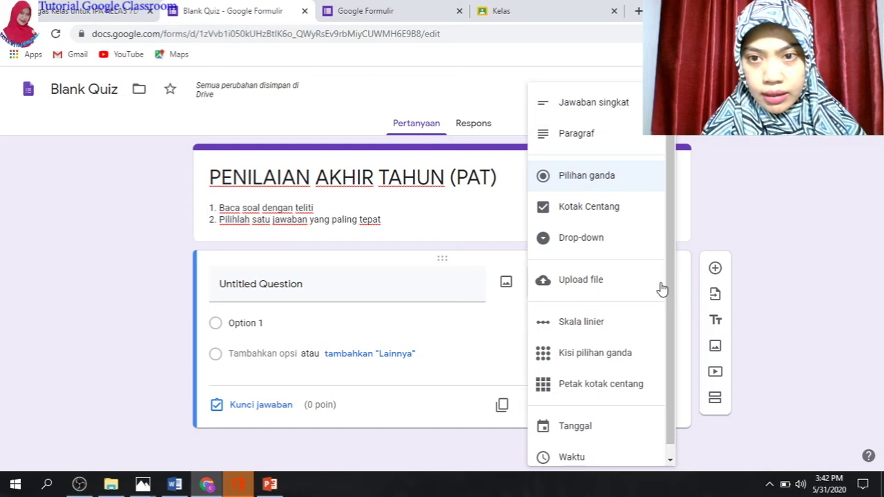
click(616, 108)
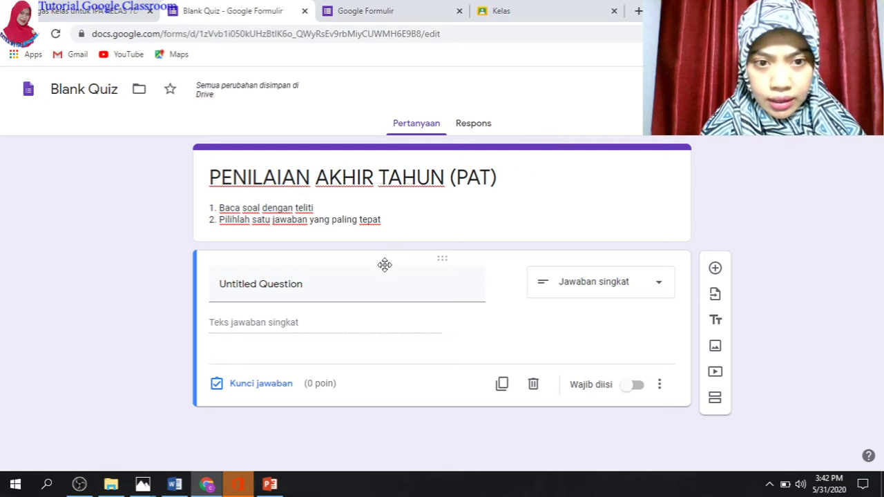
triple_click(372, 288)
text(Na)
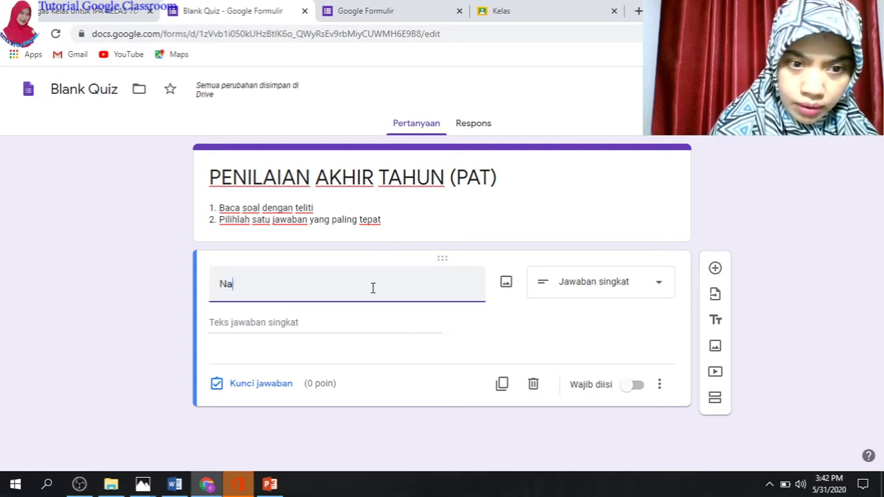
text(ma Siswa)
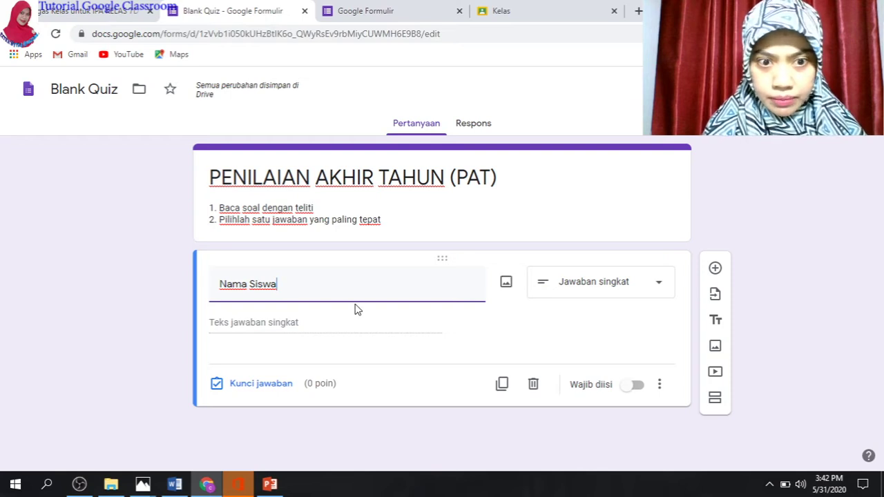
click(724, 89)
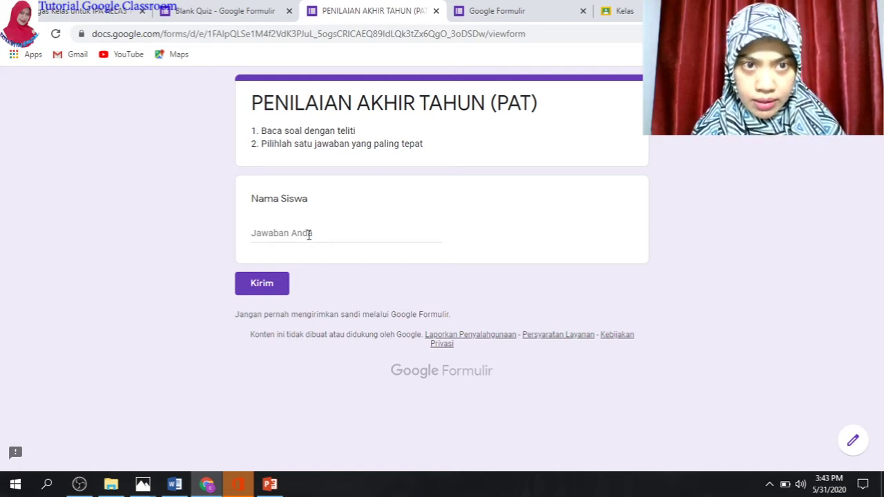
Add a description 'Tulis Nama Lengkap SEsuai Presens' to the Nama Siswa question
click(253, 21)
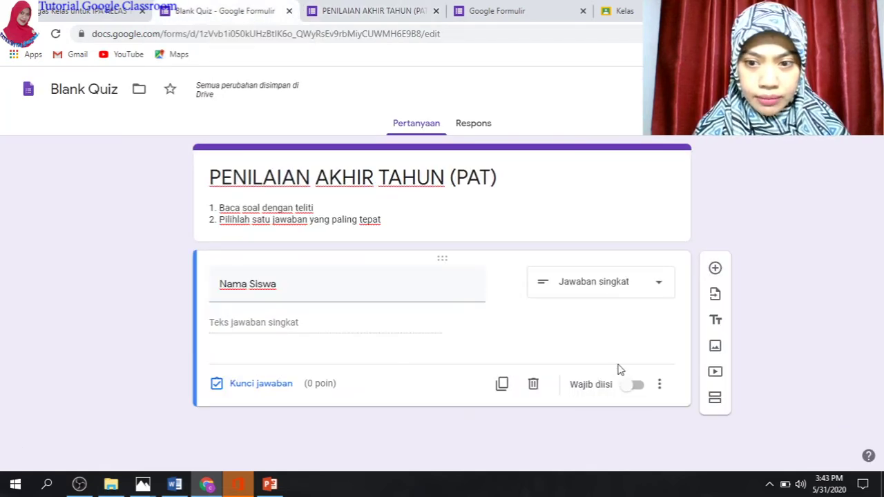
click(660, 387)
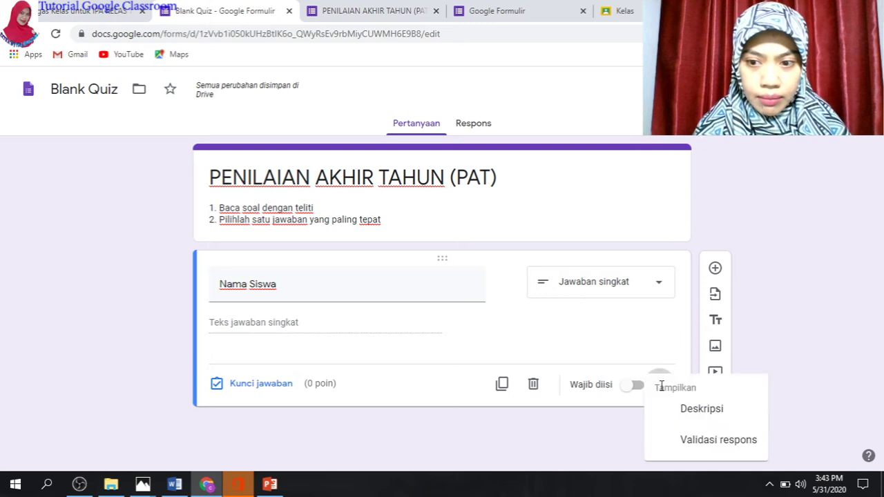
click(701, 409)
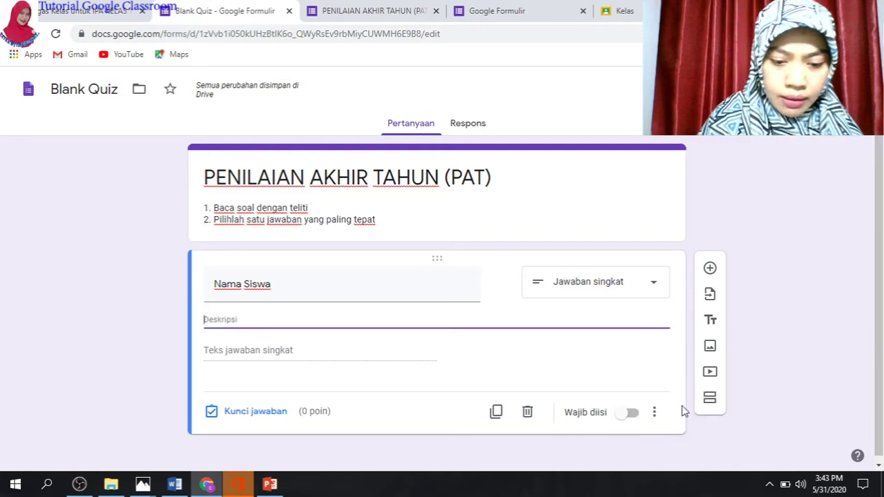
text(Tulis Nama Lengkap SEsuai )
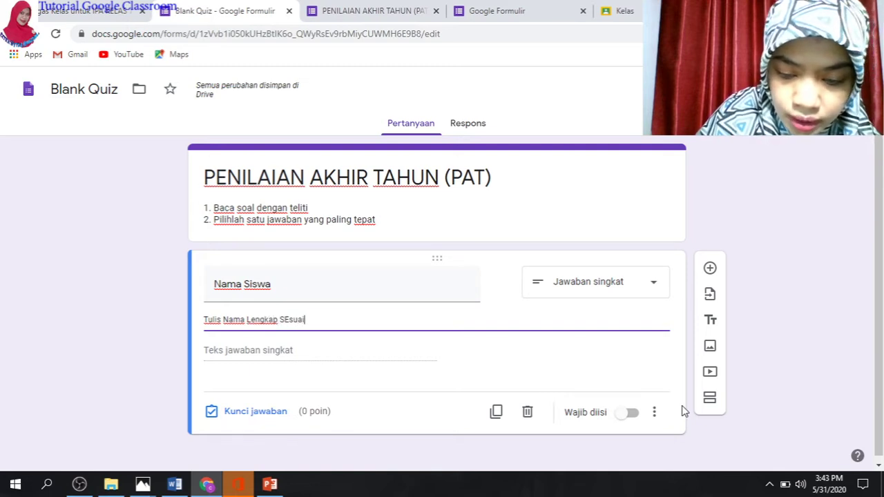
text(Presensi)
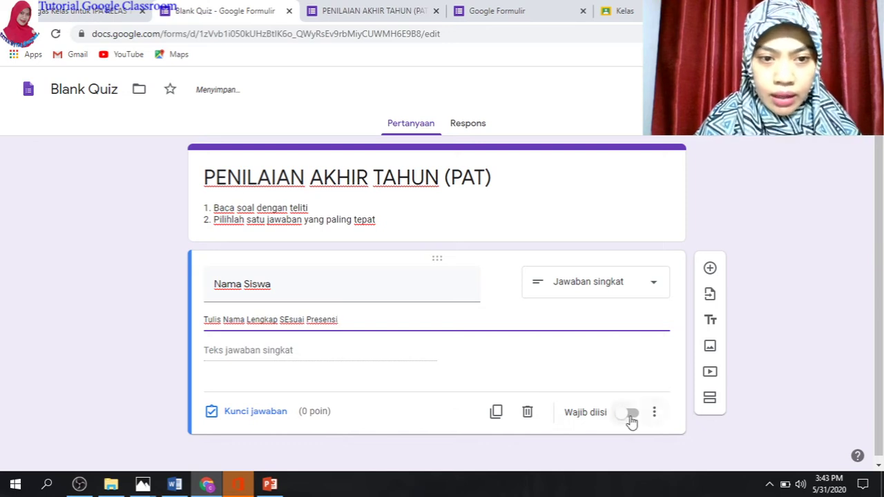
Correct the description to 'Tulis nama lengkap sesuai presensi' and make Nama Siswa required
click(290, 322)
key(BackSpace)
text(e)
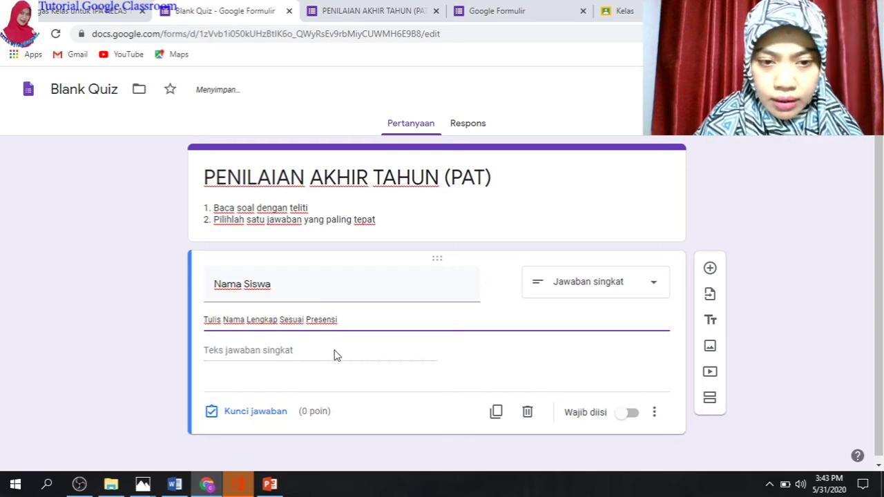
click(310, 322)
key(BackSpace)
text(p)
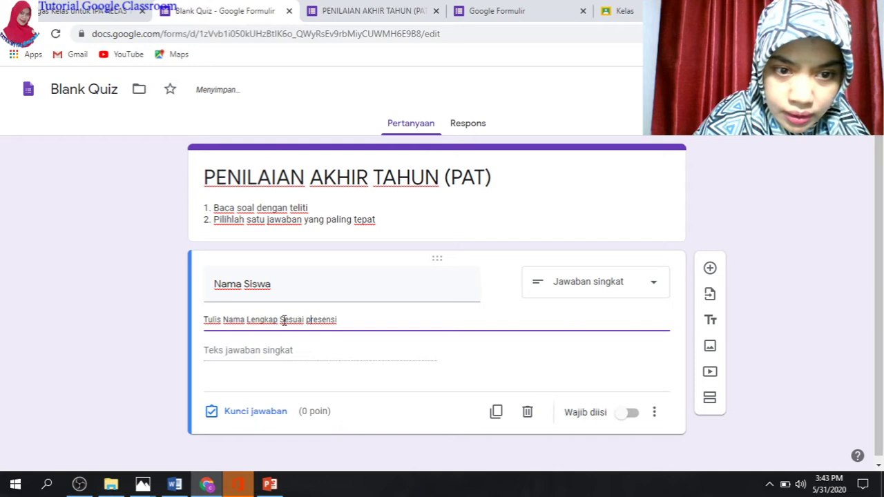
click(284, 319)
key(BackSpace)
text(s)
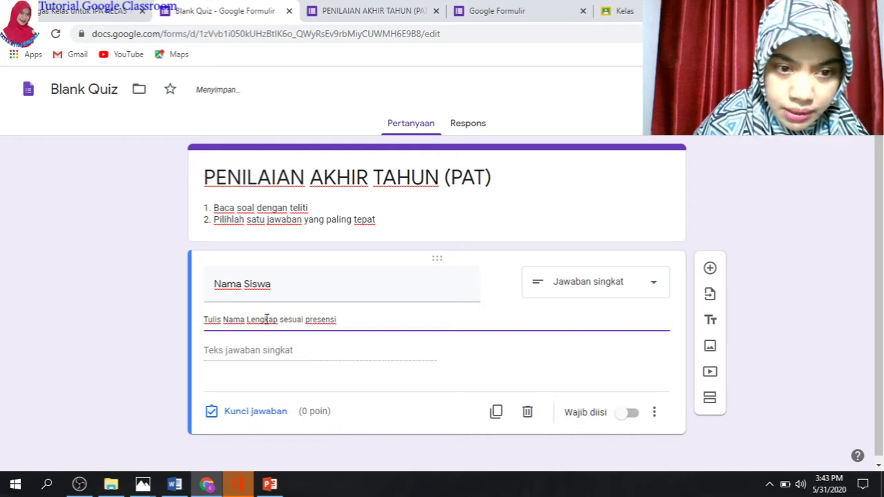
click(250, 320)
key(BackSpace)
text(l)
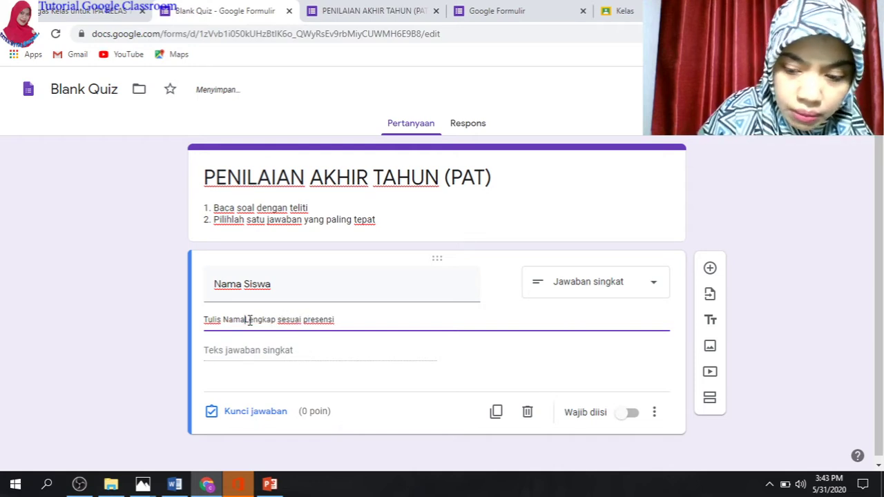
key(BackSpace)
text(l)
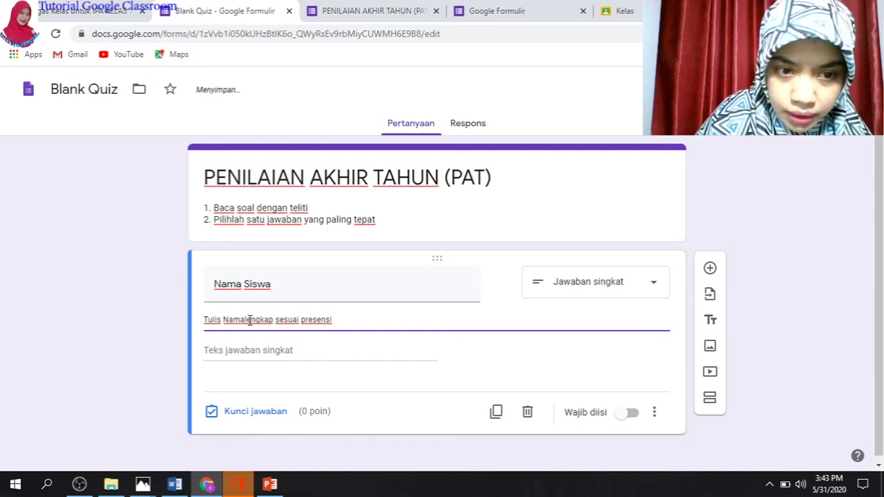
click(228, 320)
key(BackSpace)
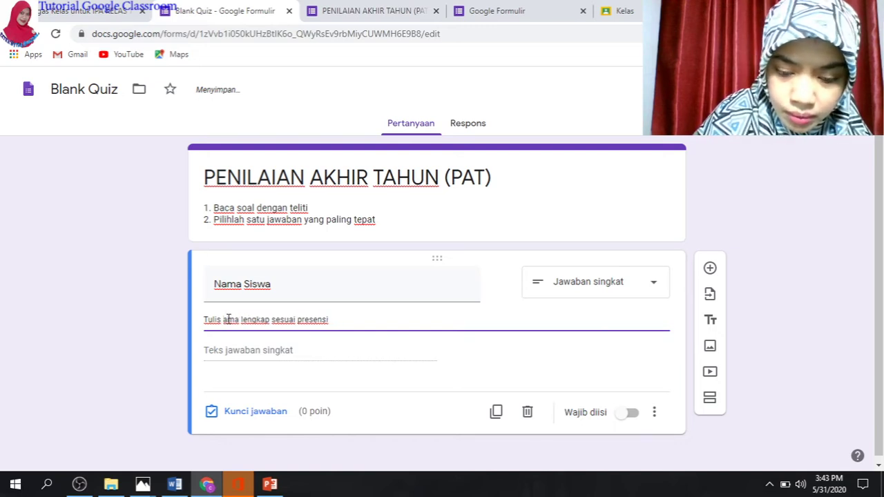
text(n)
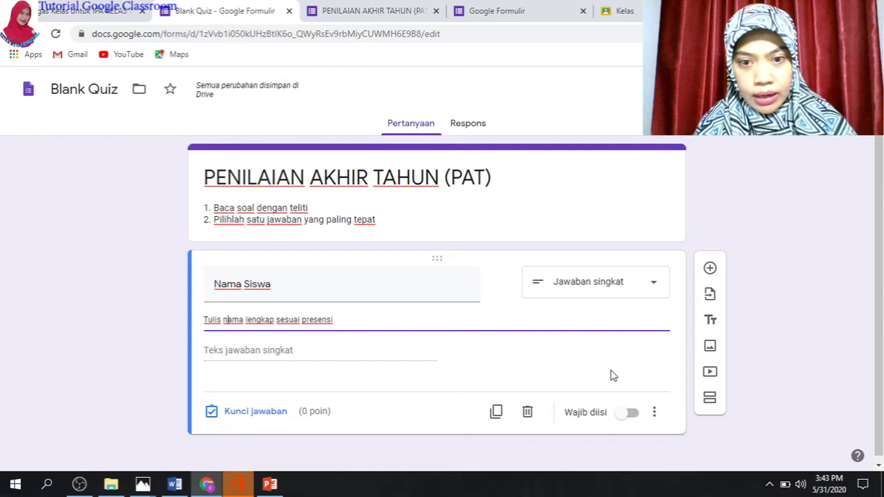
click(626, 415)
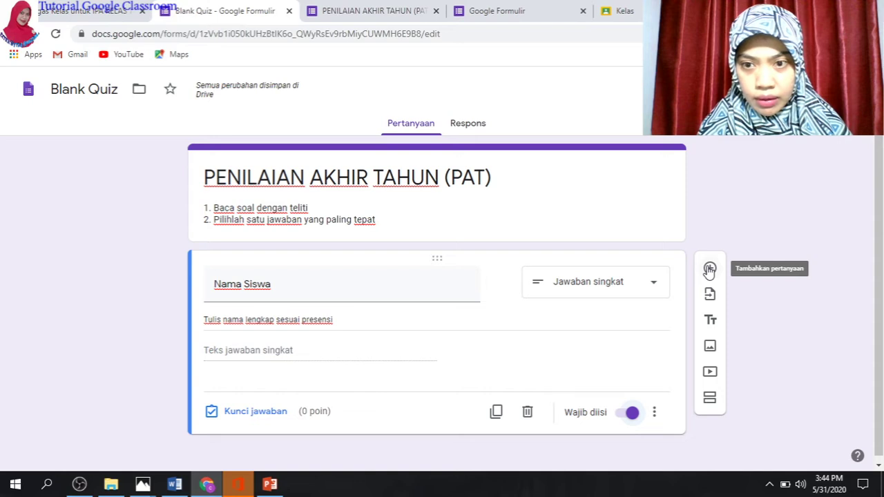
Duplicate Nama Siswa, retitle the copy 'Kelas', and change it to multiple choice
click(496, 413)
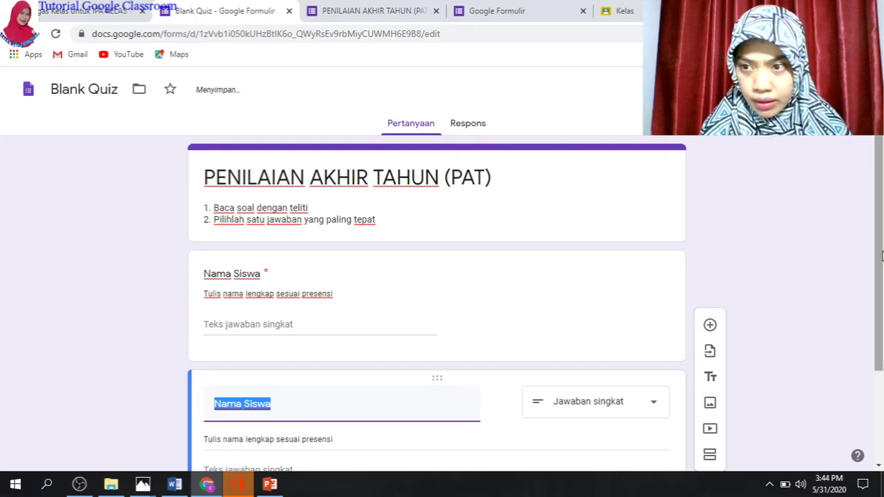
drag(883, 256, 882, 372)
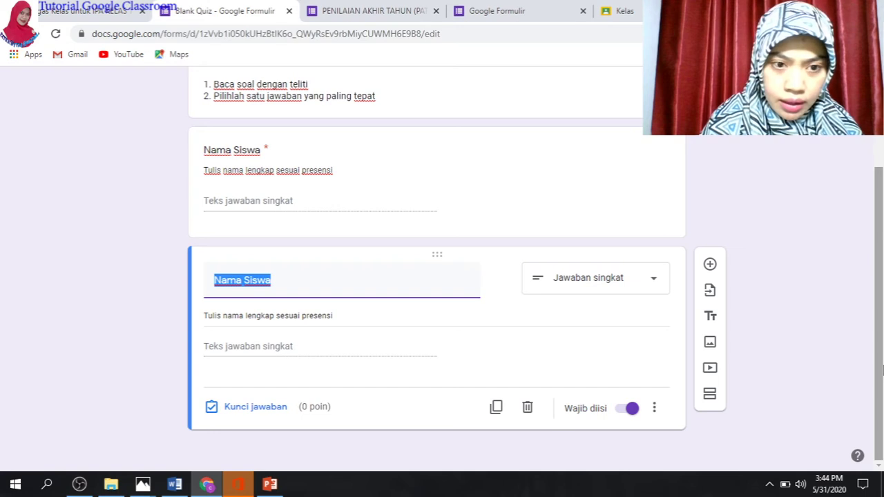
text(Kelas)
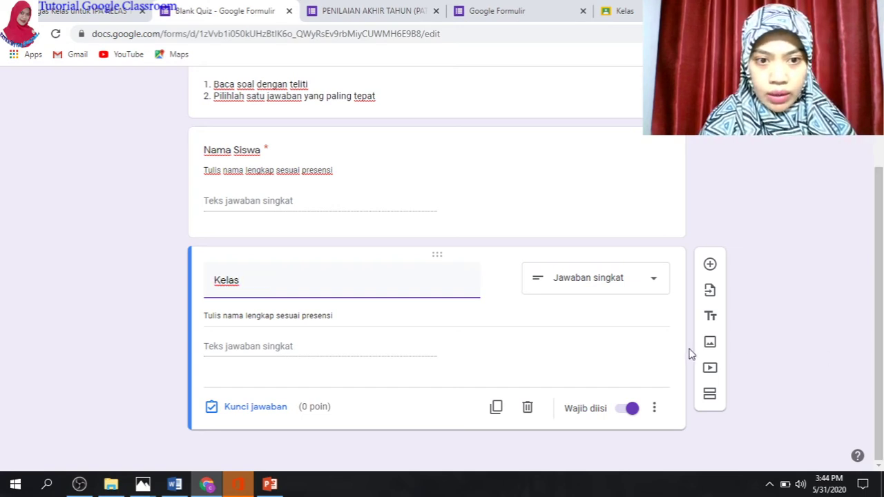
click(612, 281)
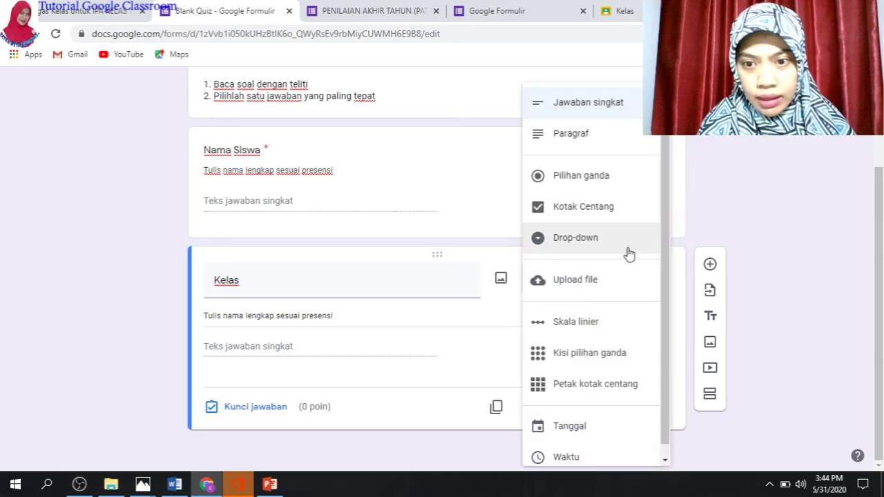
click(598, 178)
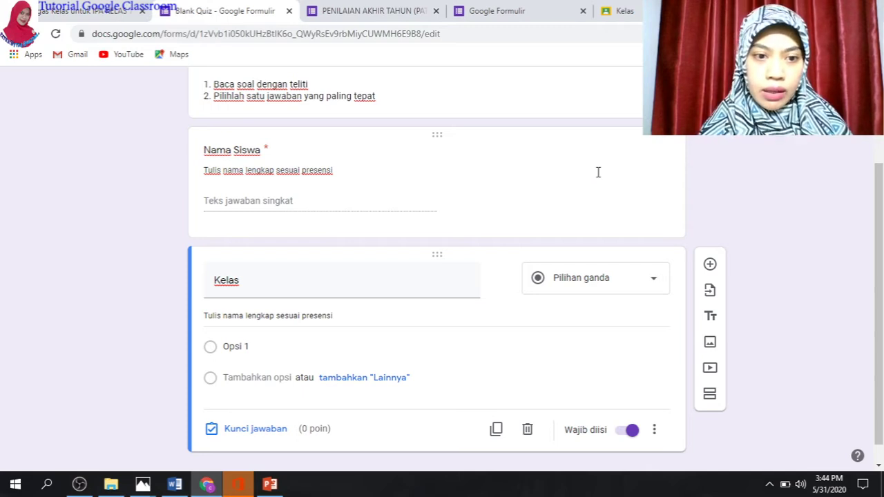
Enter the options Kelas 7A, Kelas 7B, Kelas 7C, Kelas 7D and Kelas 7E
click(237, 346)
text(Kelas)
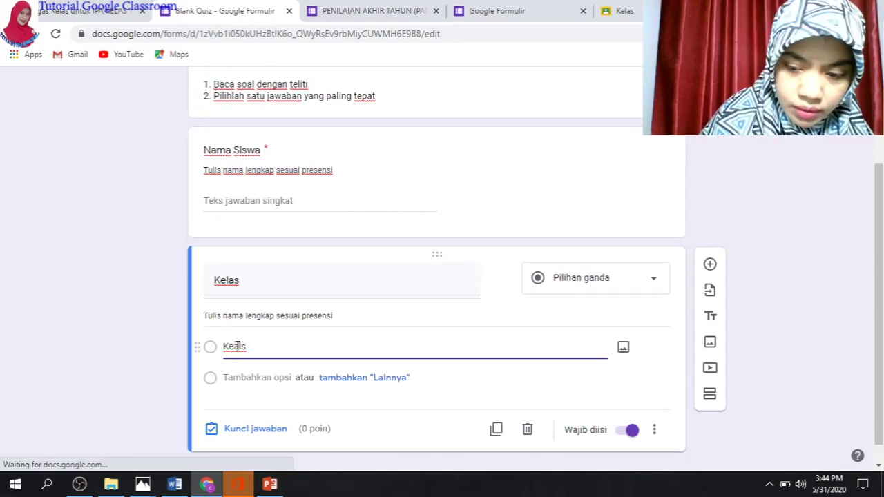
key(BackSpace)
key(BackSpace)
key(BackSpace)
key(BackSpace)
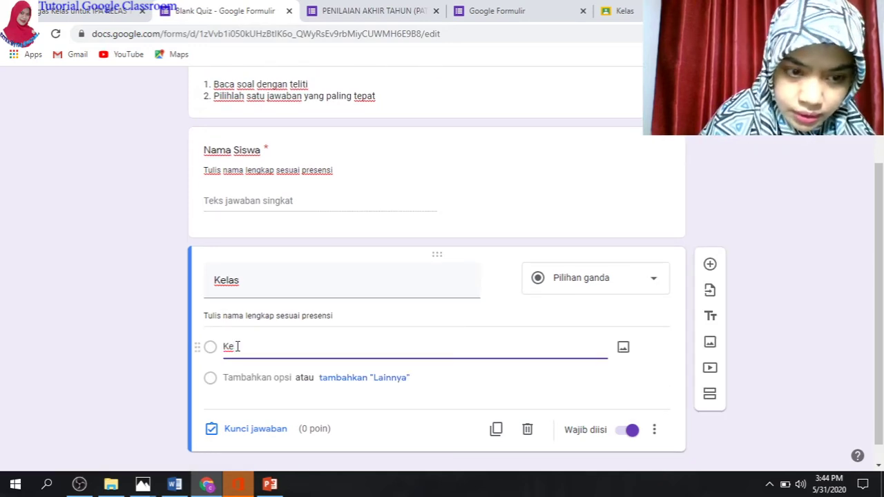
text(las 7A)
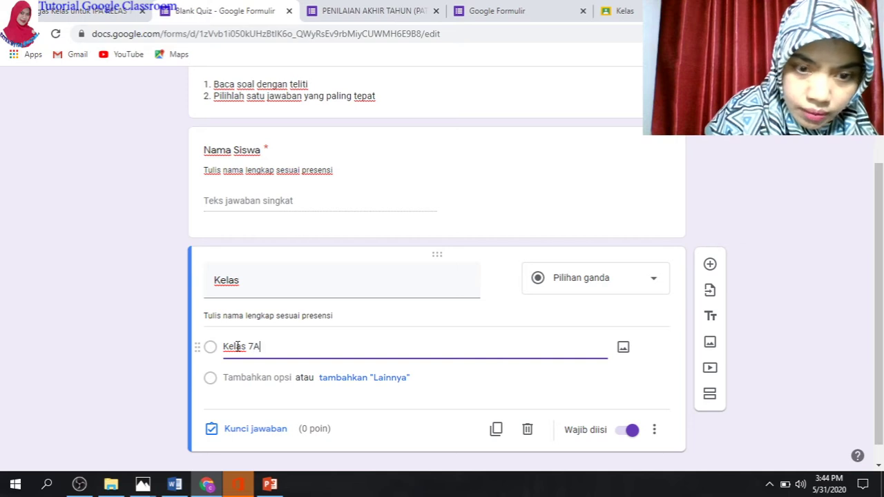
key(Return)
text(Kelas 7B)
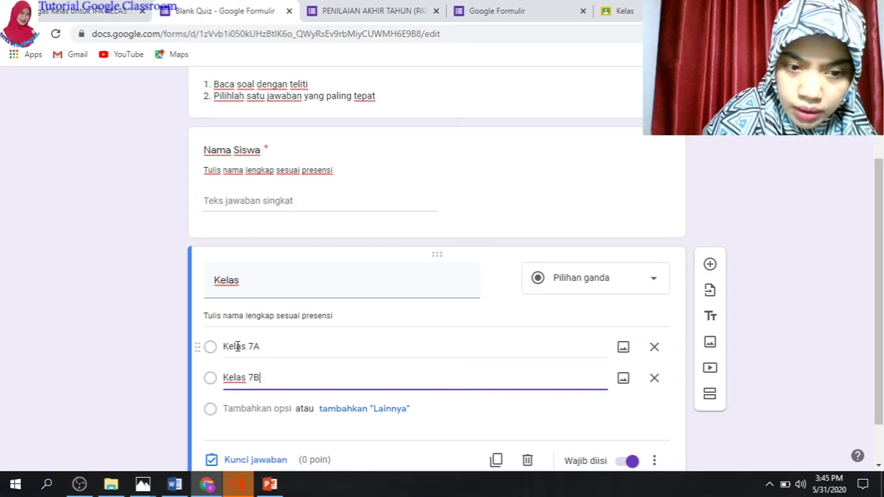
key(Return)
text(Kelas &)
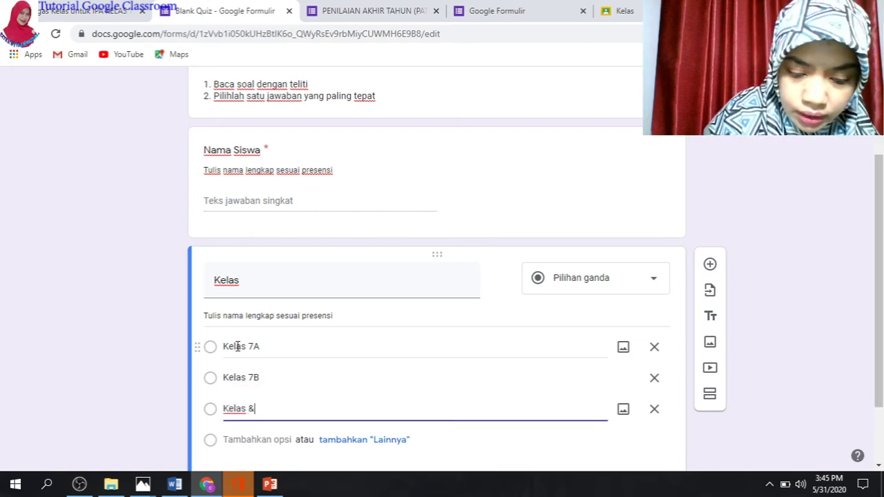
text(c)
key(BackSpace)
text(7B)
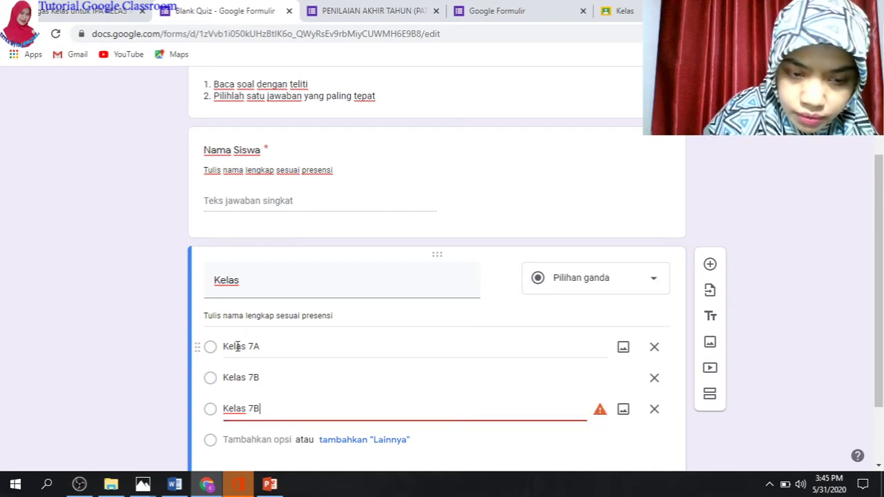
key(BackSpace)
key(BackSpace)
key(Return)
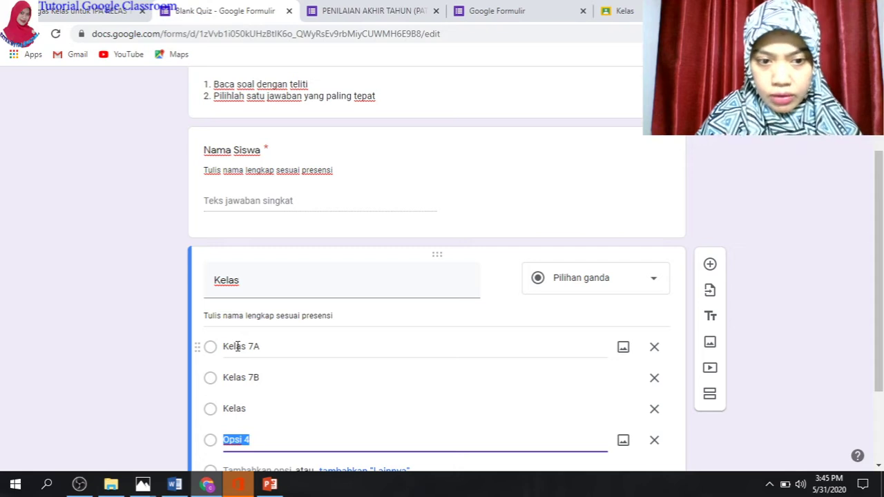
double_click(244, 402)
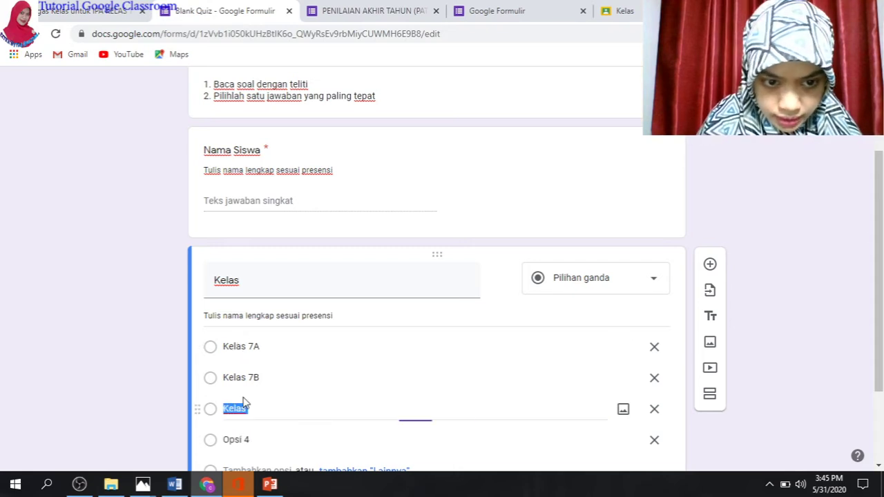
click(247, 407)
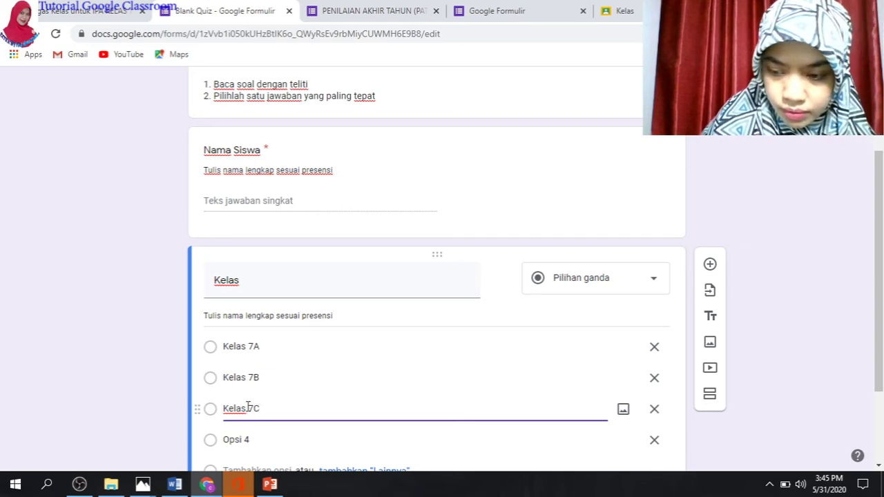
key(Return)
text(Kelas 7D)
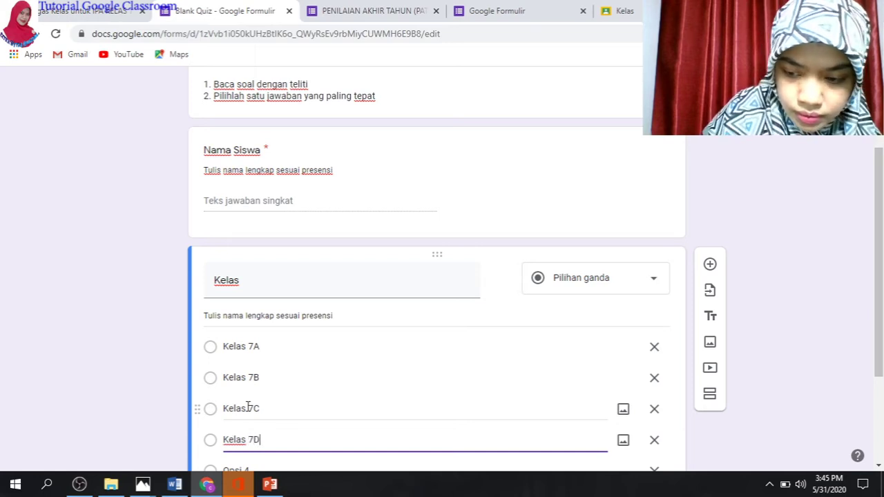
key(Return)
text(K)
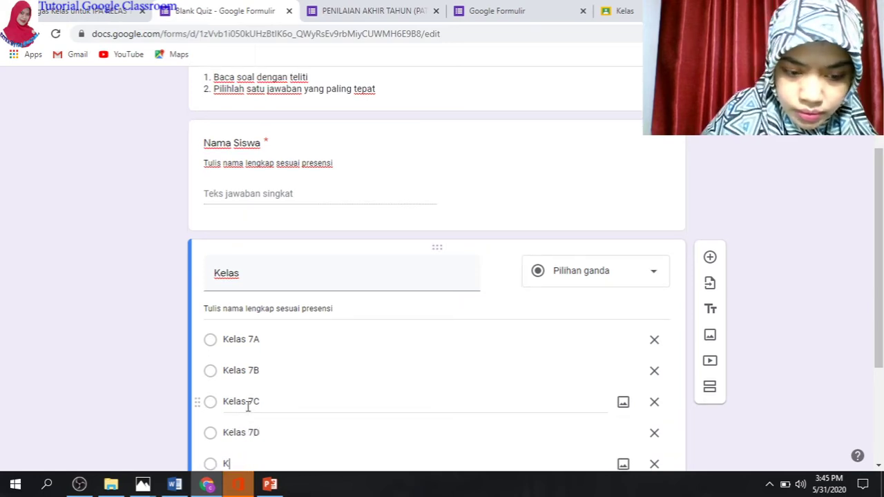
text(elas )
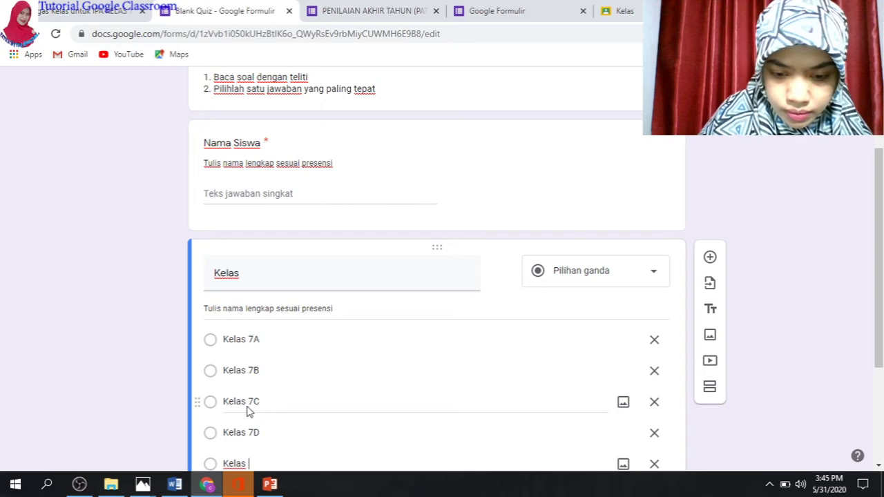
text(7E)
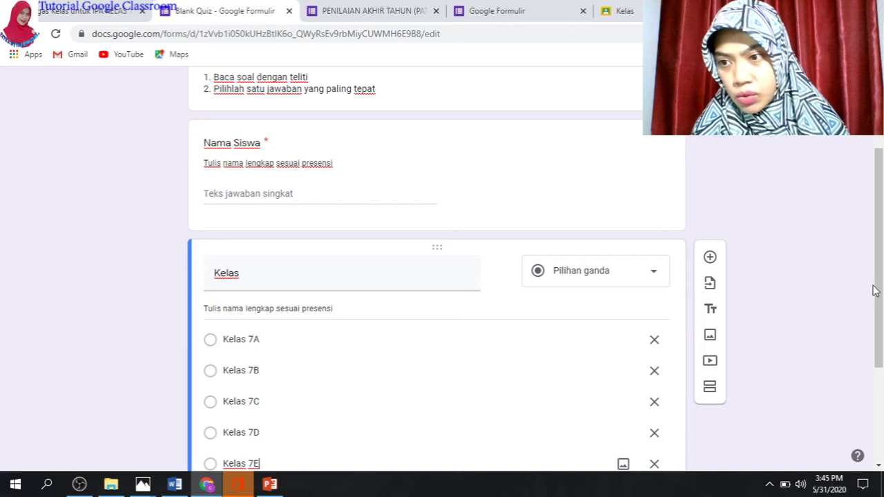
Delete the description copied over from Nama Siswa in the Kelas question
drag(877, 289, 882, 377)
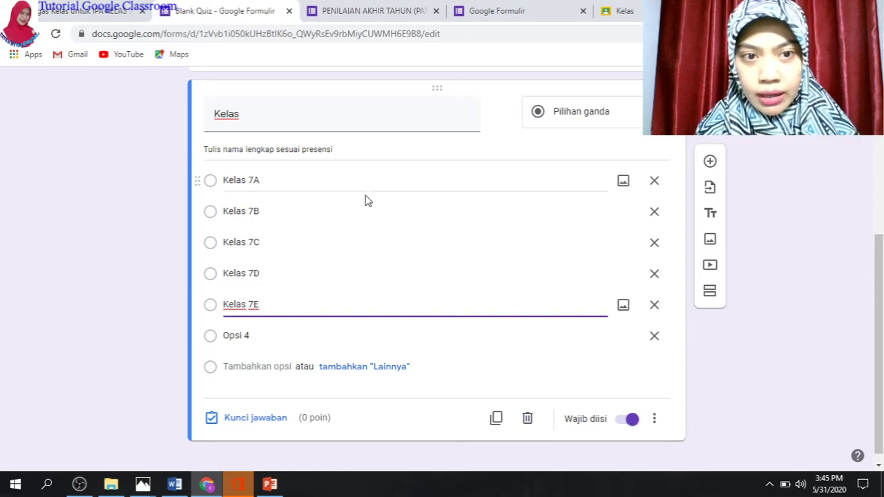
triple_click(337, 149)
key(BackSpace)
key(BackSpace)
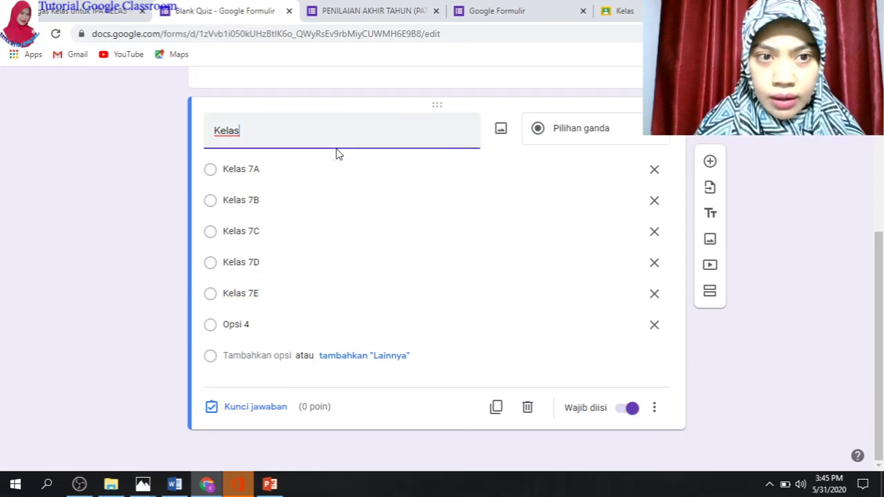
key(Tab)
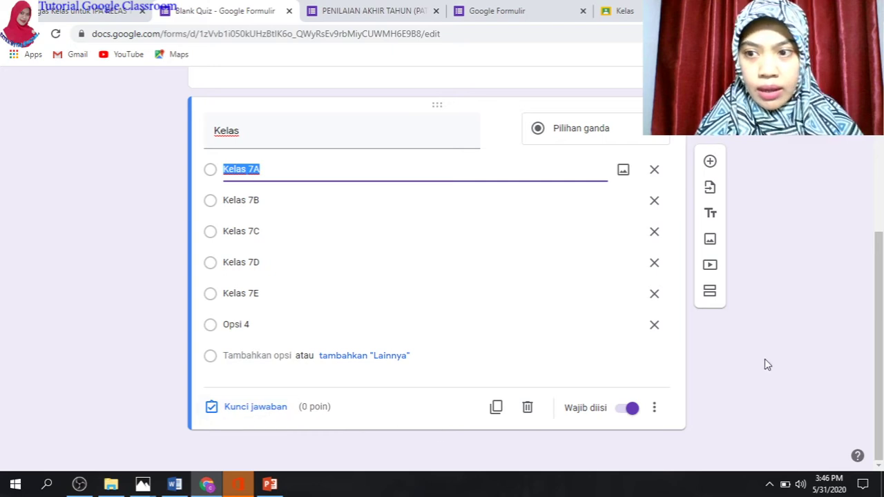
drag(879, 302, 855, 298)
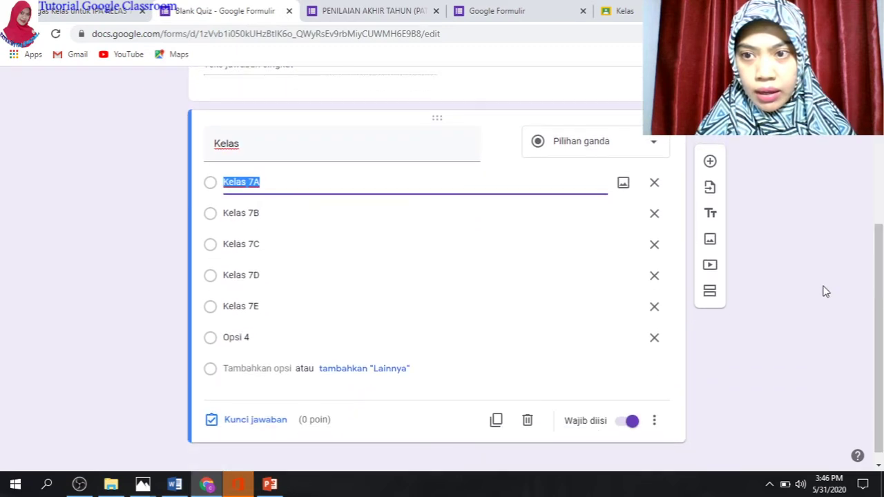
Add a required question titled 'KOde Soal' and switch its response validation from Number to Text
click(714, 164)
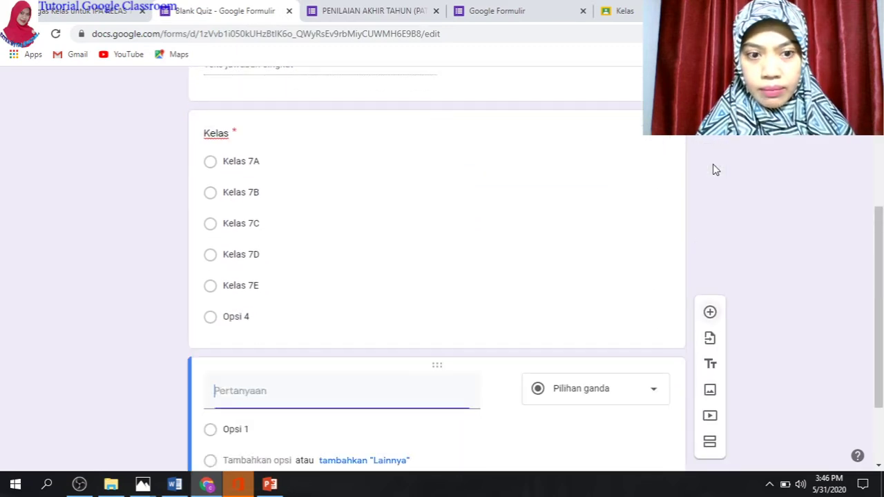
text(KO)
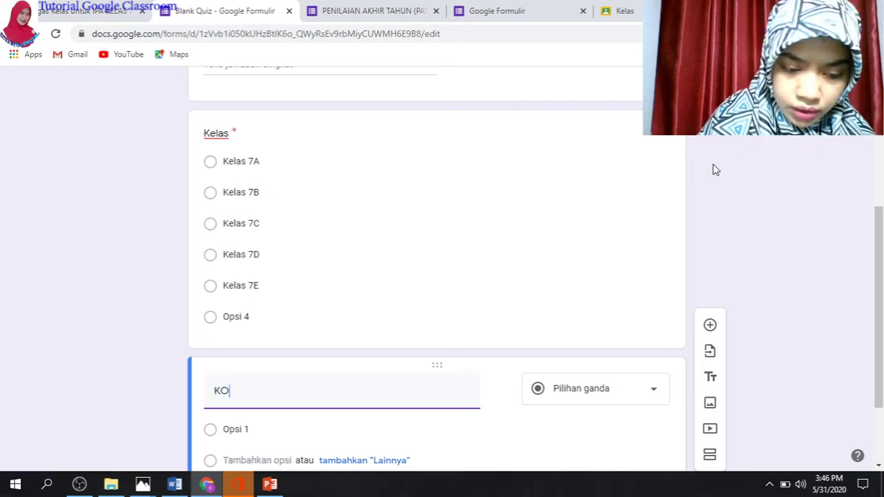
text(de Soal)
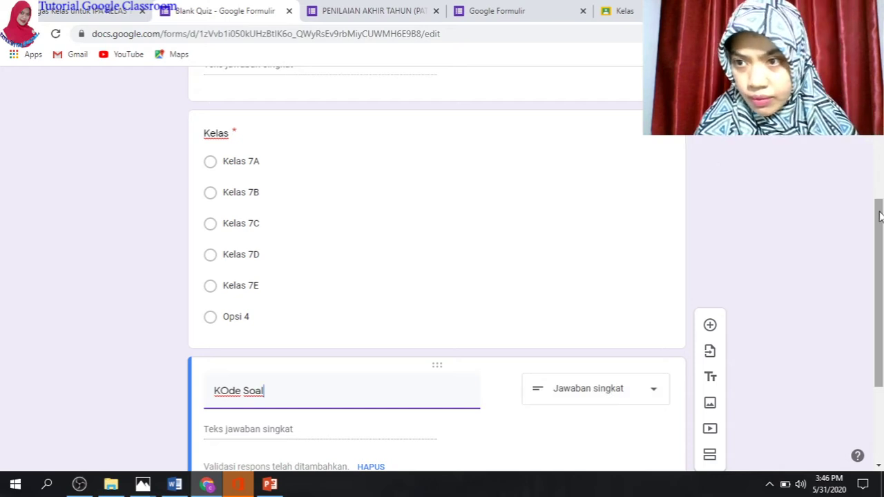
scroll(879, 254, down, 1)
scroll(879, 254, down, 1)
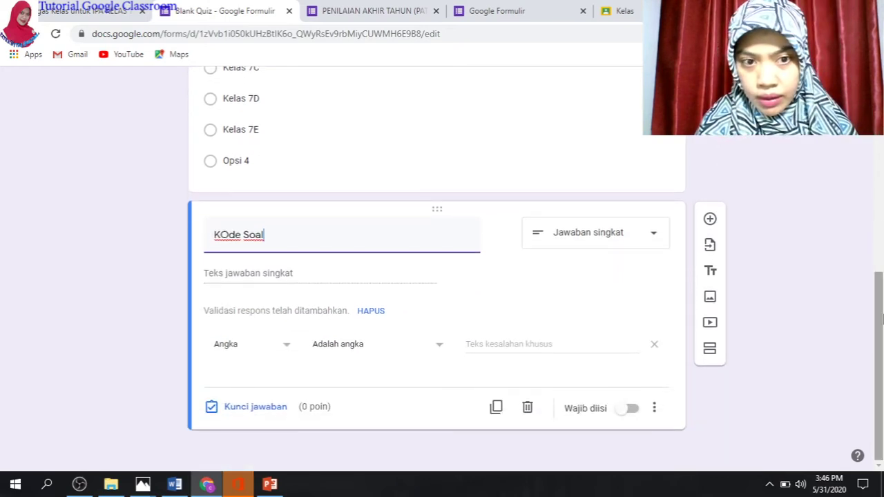
click(631, 410)
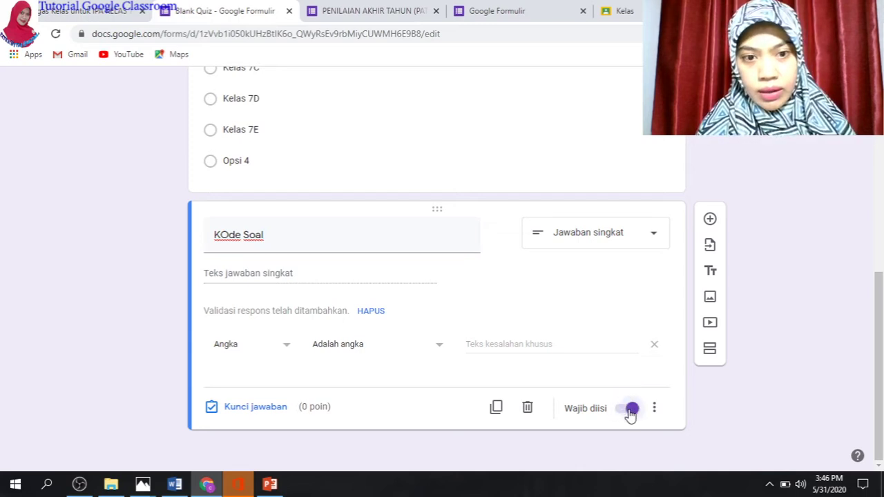
click(286, 347)
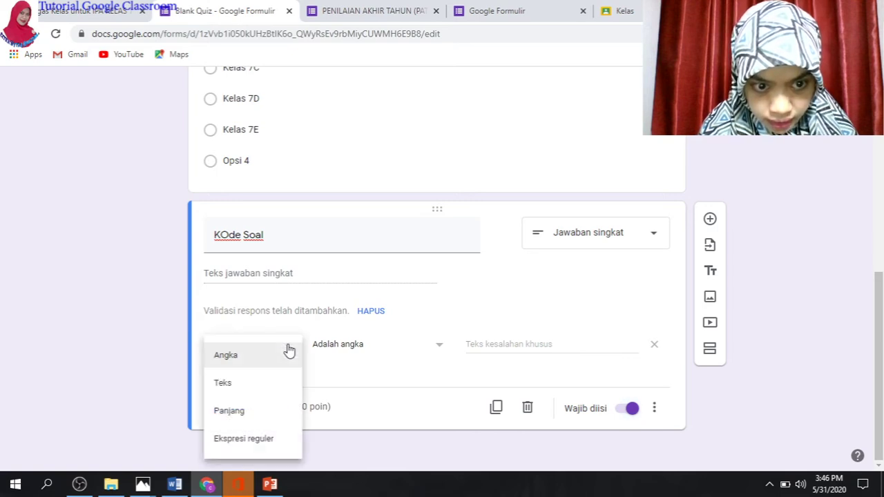
click(252, 392)
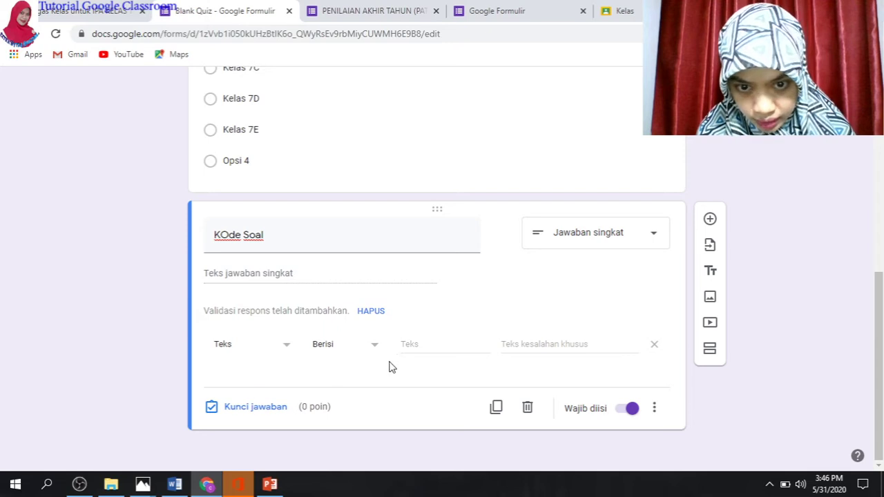
Require KOde Soal answers to contain the quiz access code
click(458, 347)
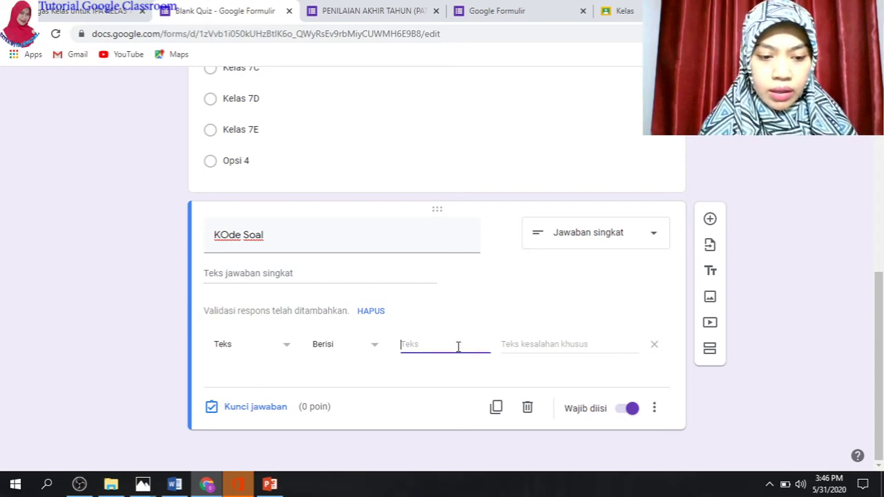
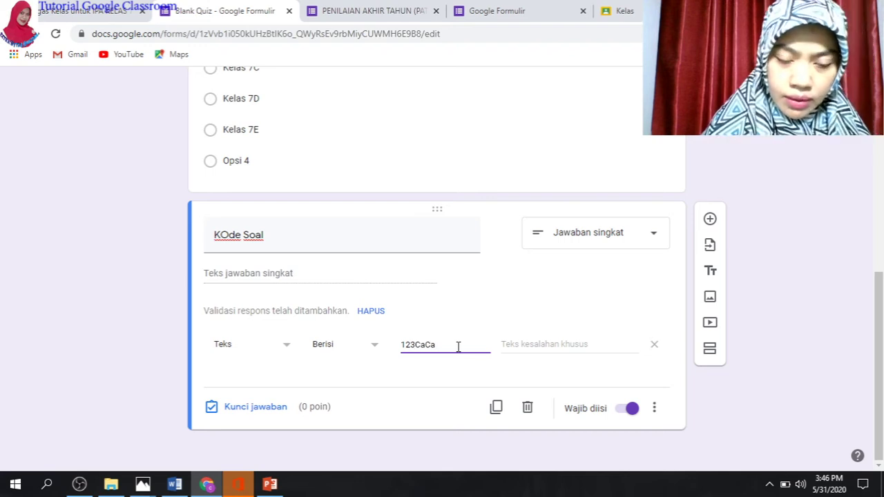
Set the validation error message to 'Maaf, token salah. Silakan isi kembali dengan yang tepat'
click(566, 347)
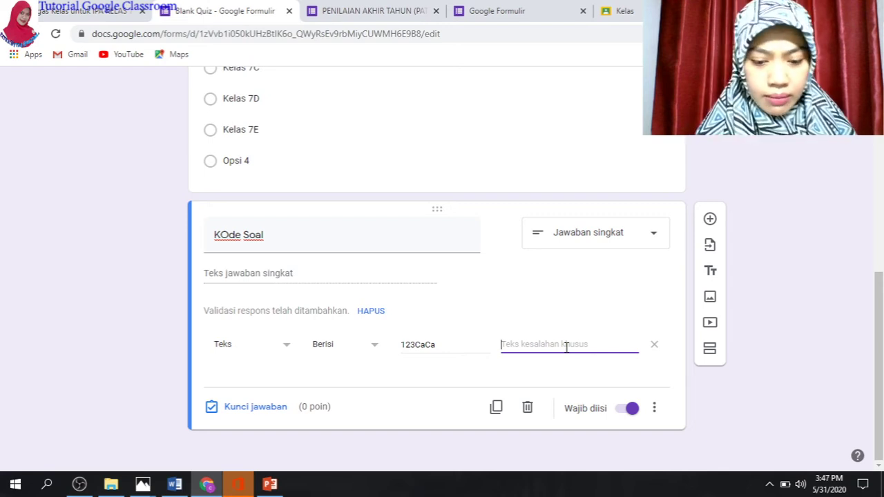
text(Maaf)
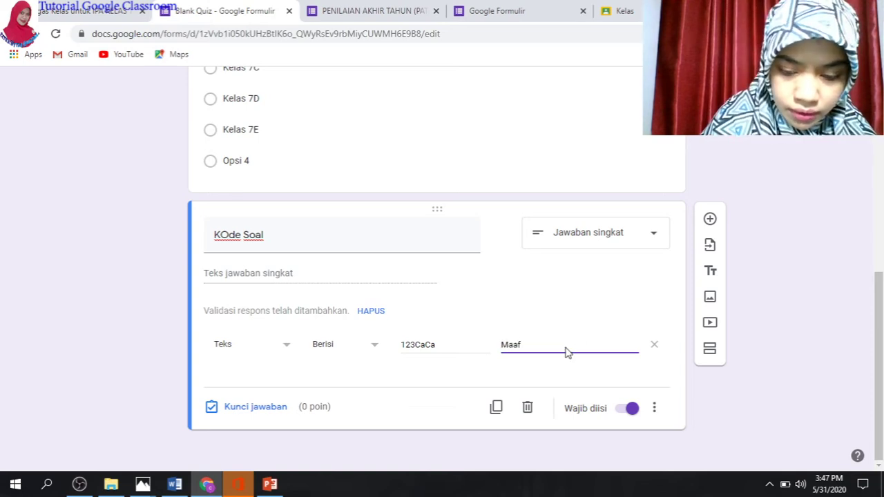
text(, toke)
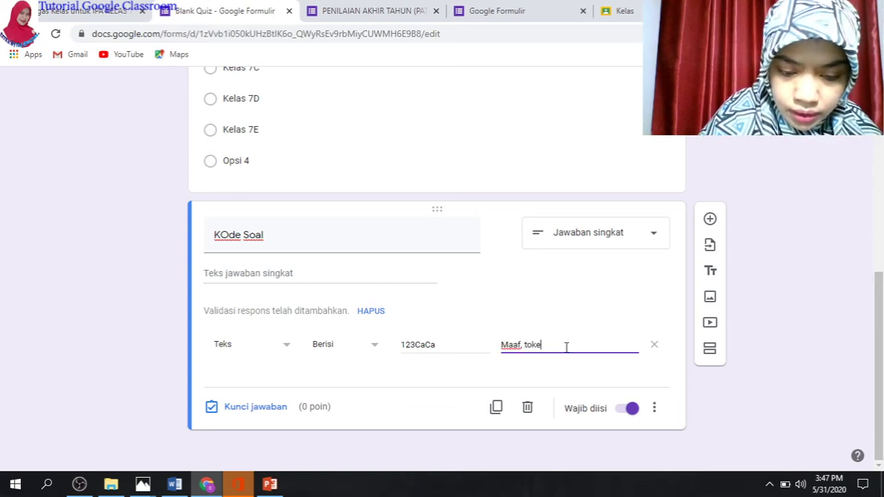
text(n salah. )
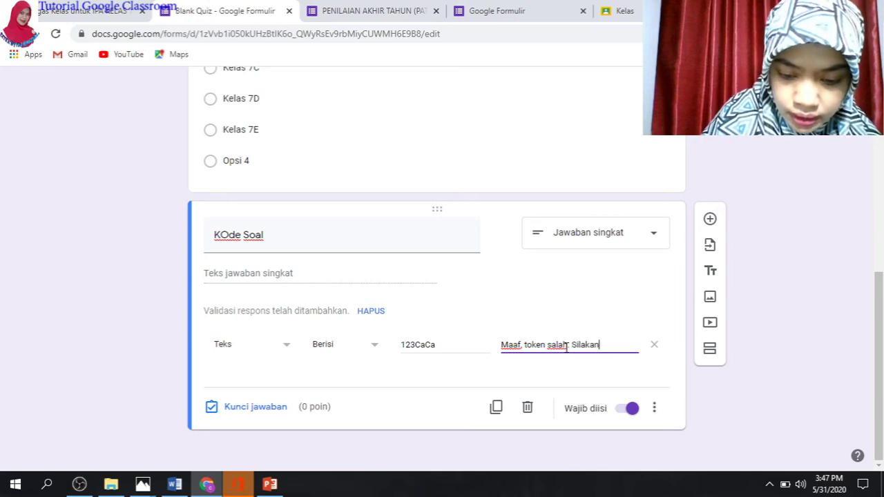
text(Silakan isi kembali)
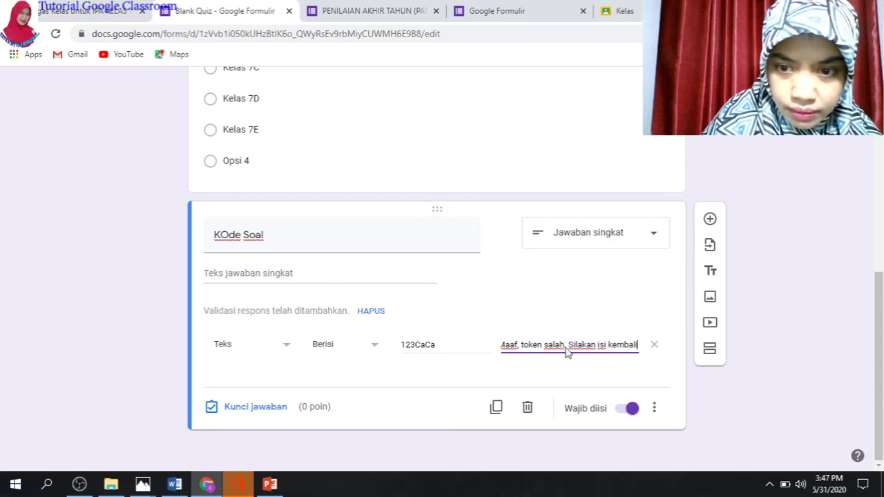
text(de)
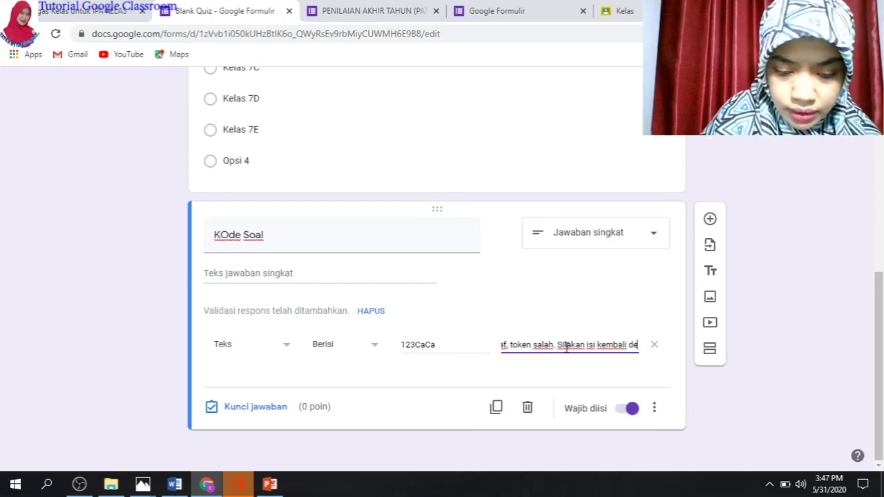
text(ngan yang tepat)
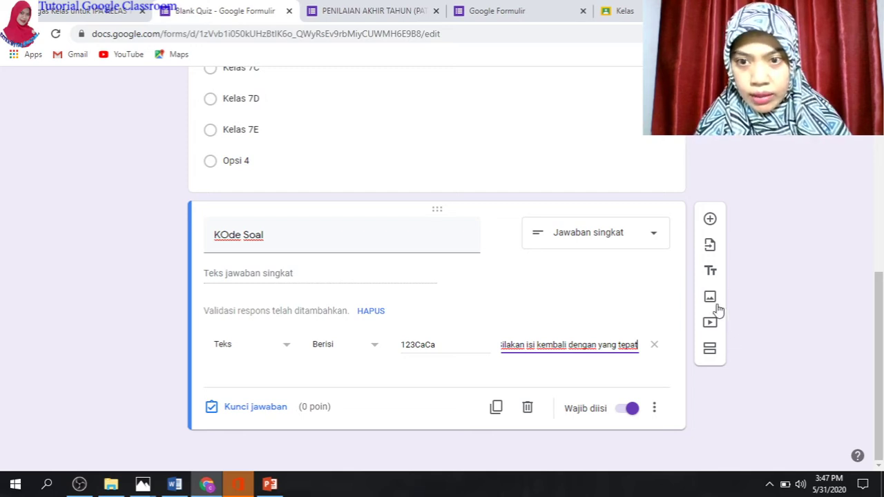
drag(876, 330, 851, 176)
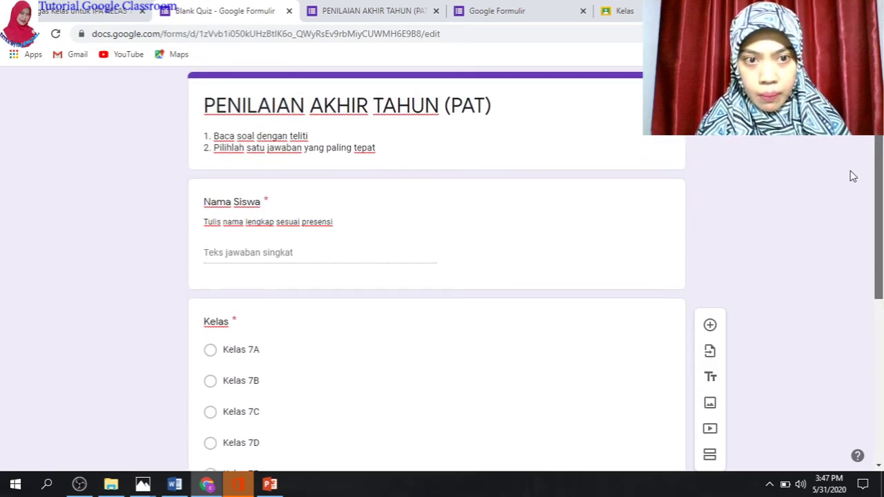
Add a new untitled section 2 of 2 after the KOde Soal question
drag(878, 177, 882, 339)
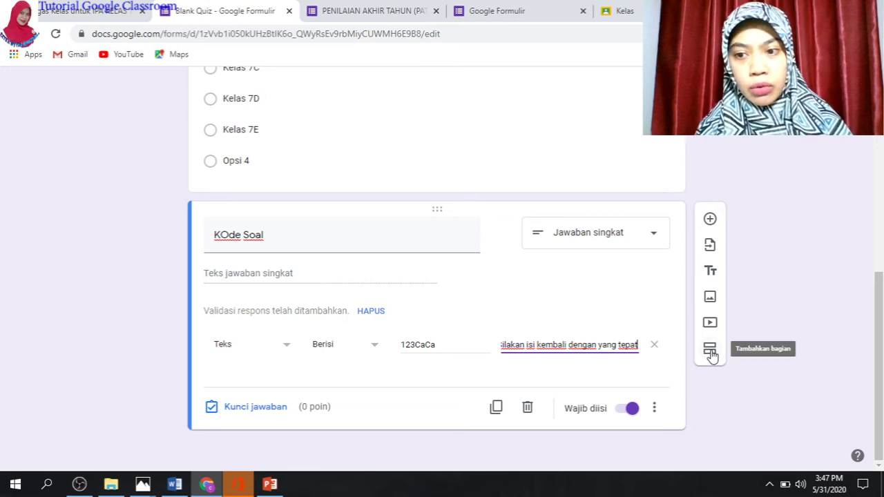
click(711, 352)
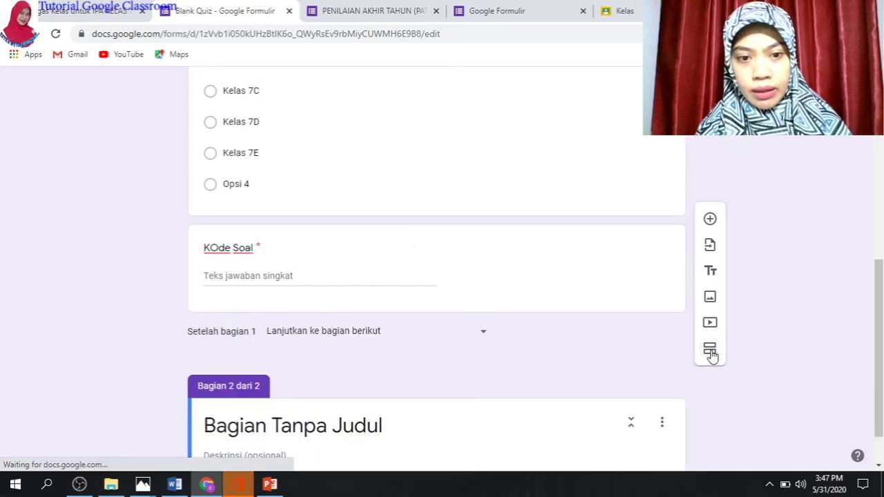
Title the new section 'Soal Pilihan Ganda'
drag(878, 352, 882, 385)
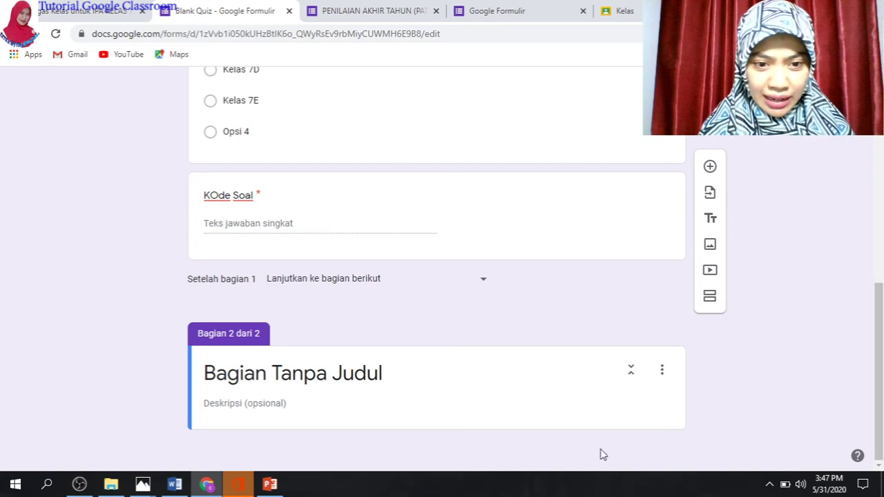
click(381, 387)
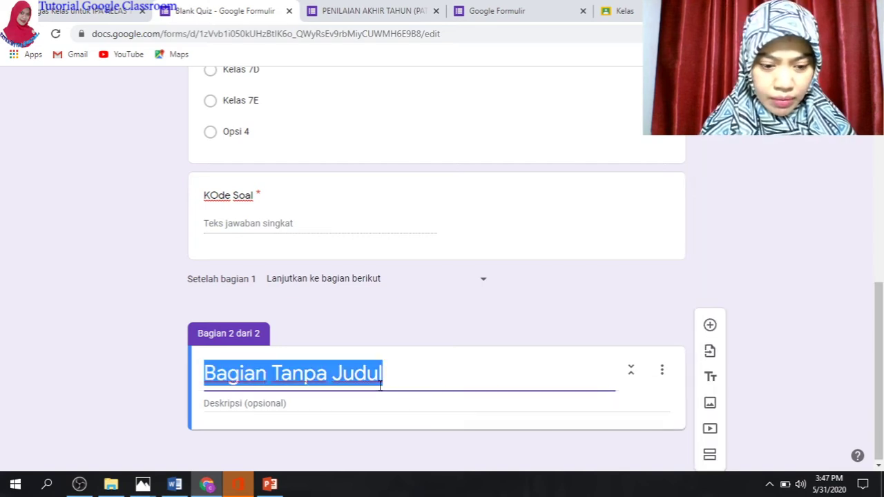
text(Soal )
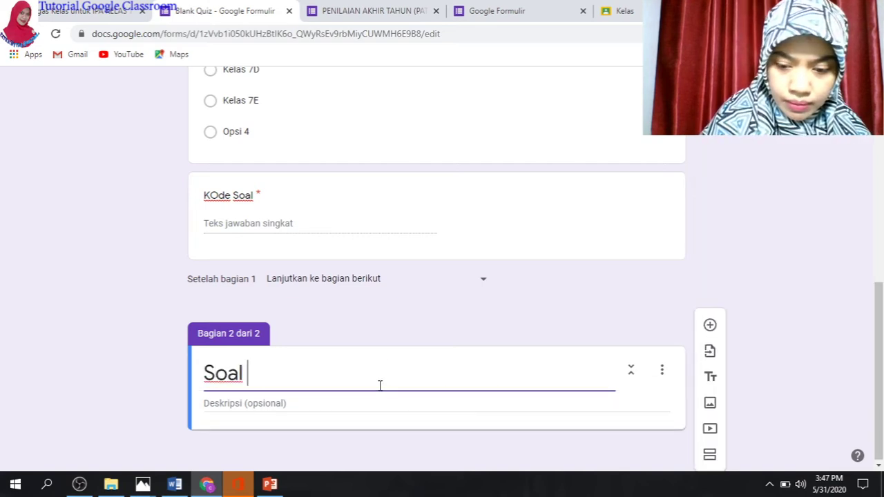
text(Piliha)
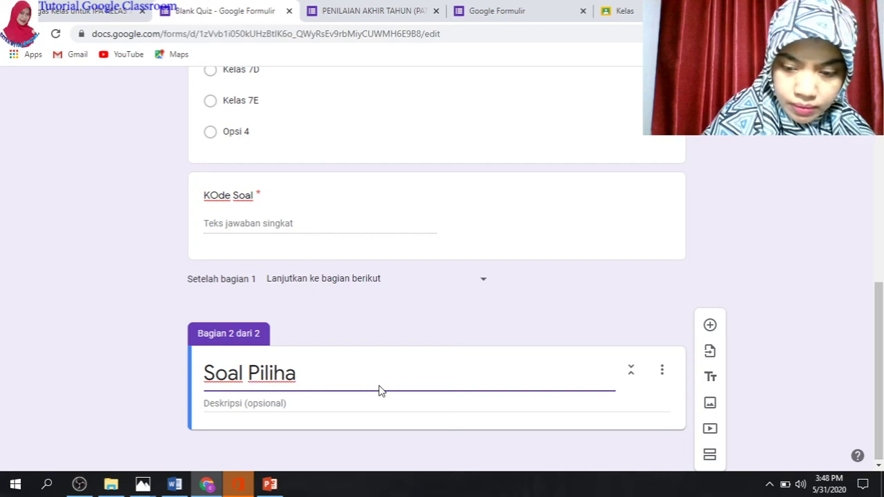
text(n Ganda)
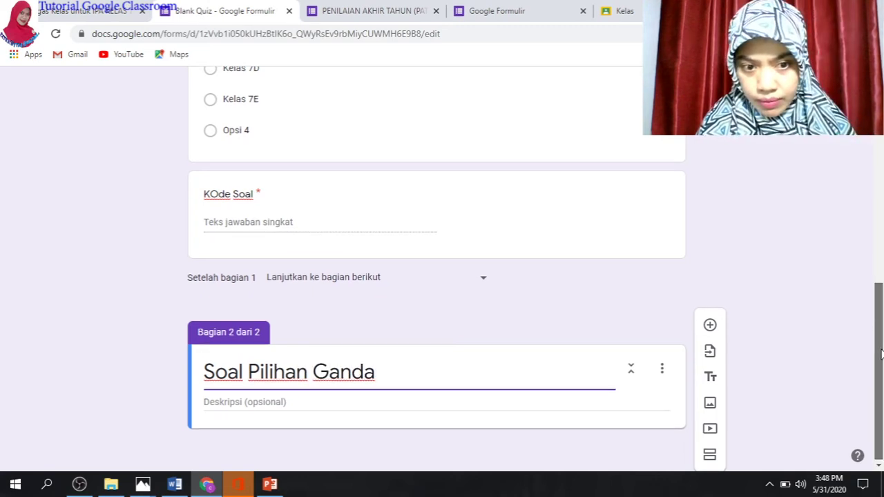
Give the section the description 'Kerjakan soal dengan teliti'
click(239, 401)
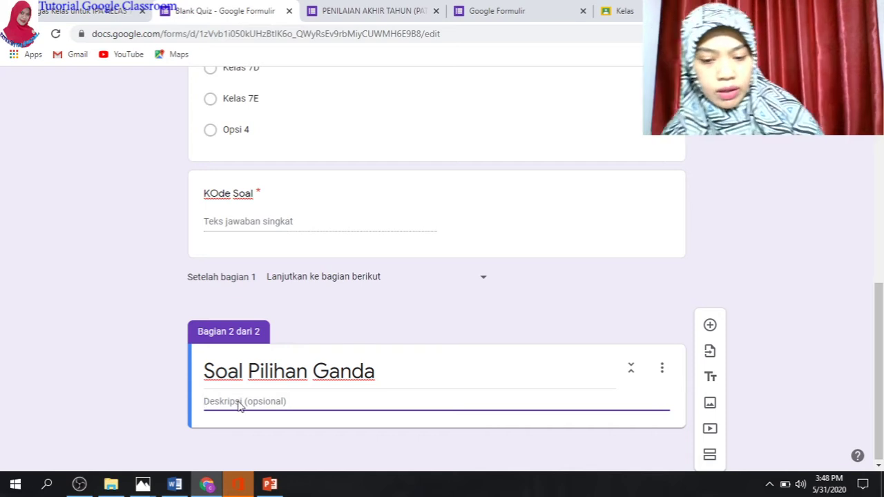
text(1.)
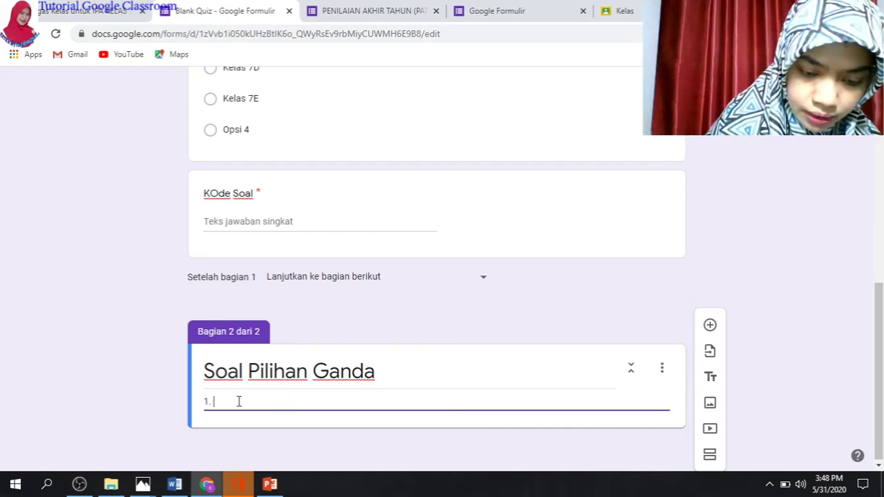
key(BackSpace)
key(BackSpace)
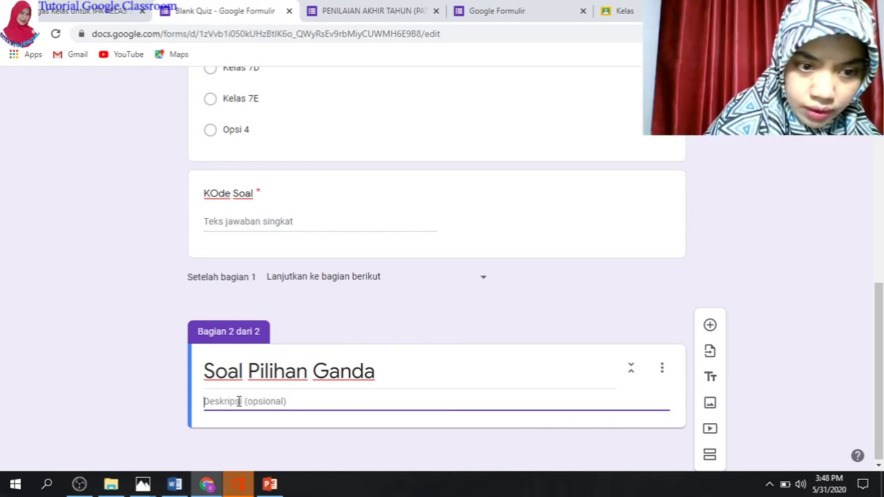
text(K)
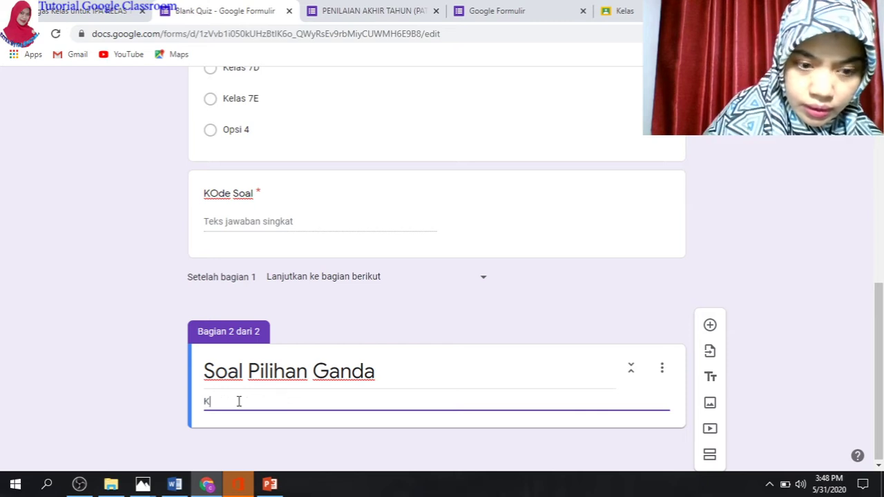
text(erjaka)
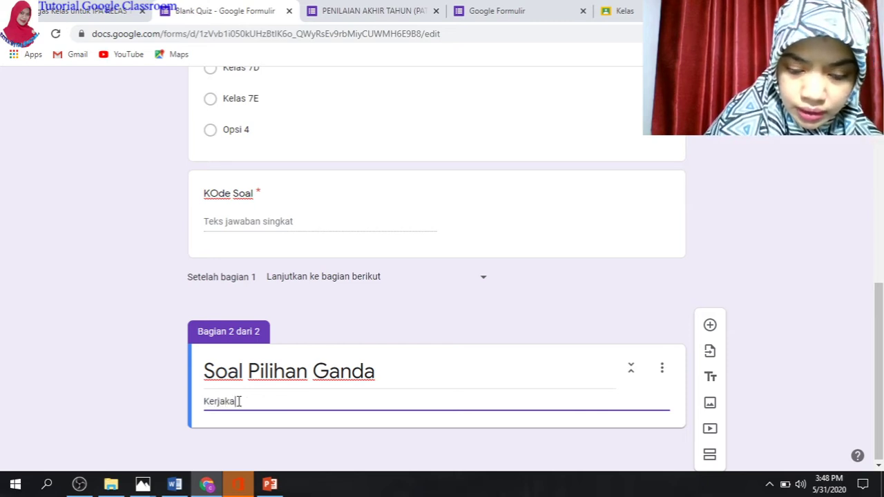
text(n soal denga)
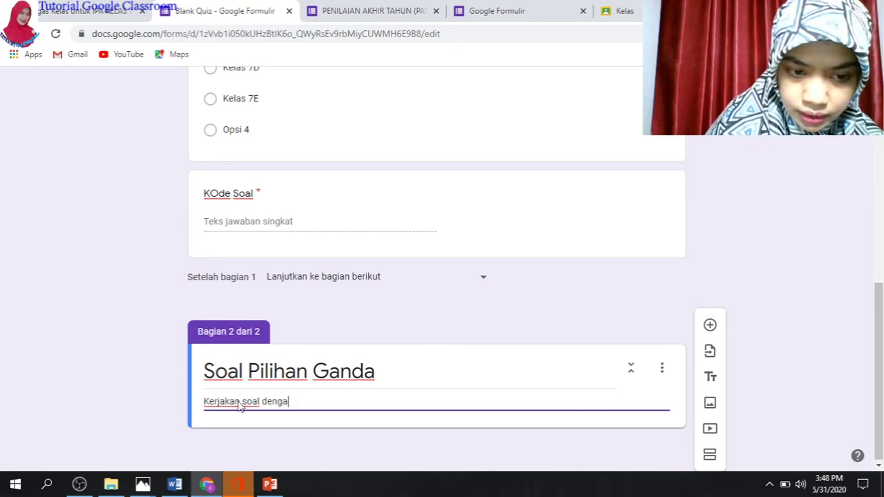
text(n teliti!)
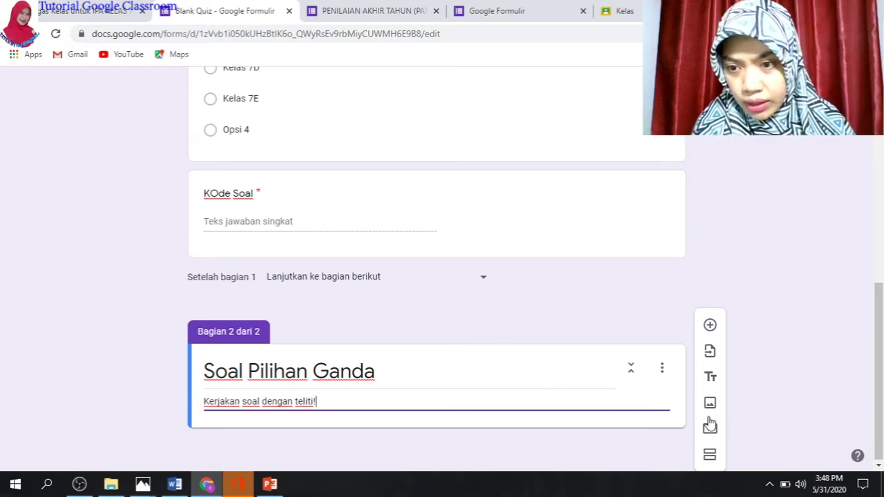
Add a question reading 'Yang bukan merupakan ciri-ciri Makhluk hidup adalah....'
click(710, 326)
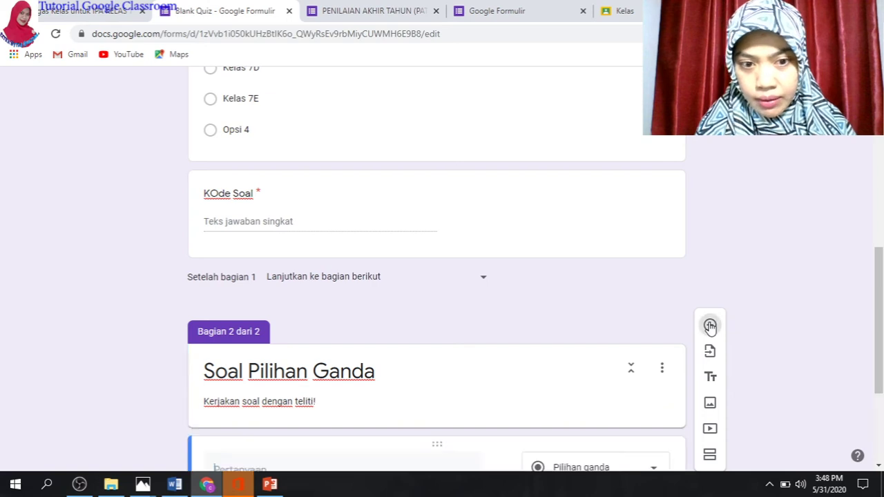
drag(879, 329, 880, 451)
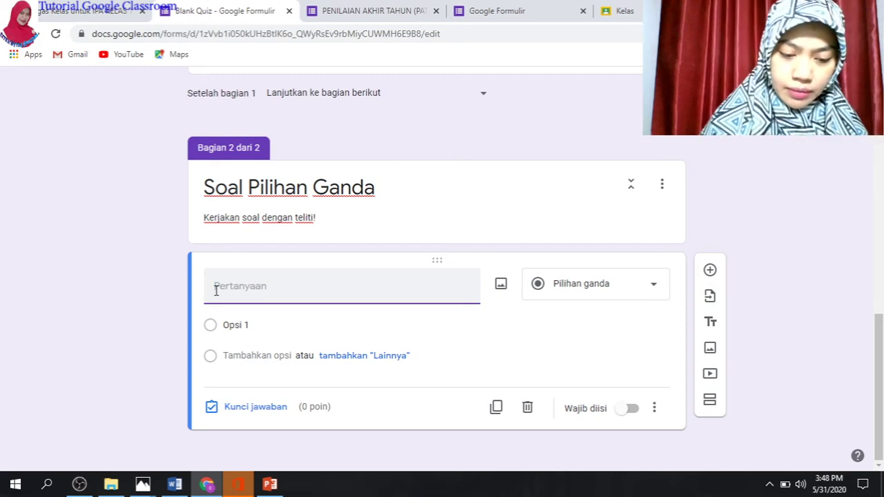
text(Ciri)
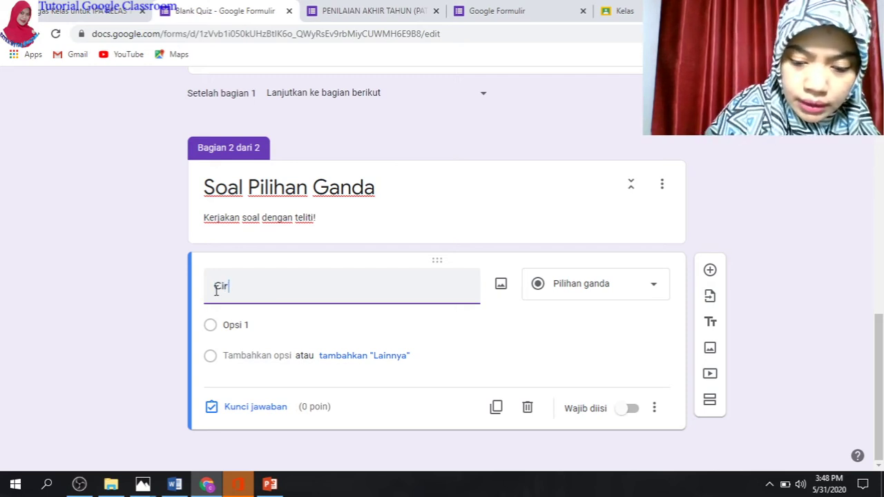
text(- ci)
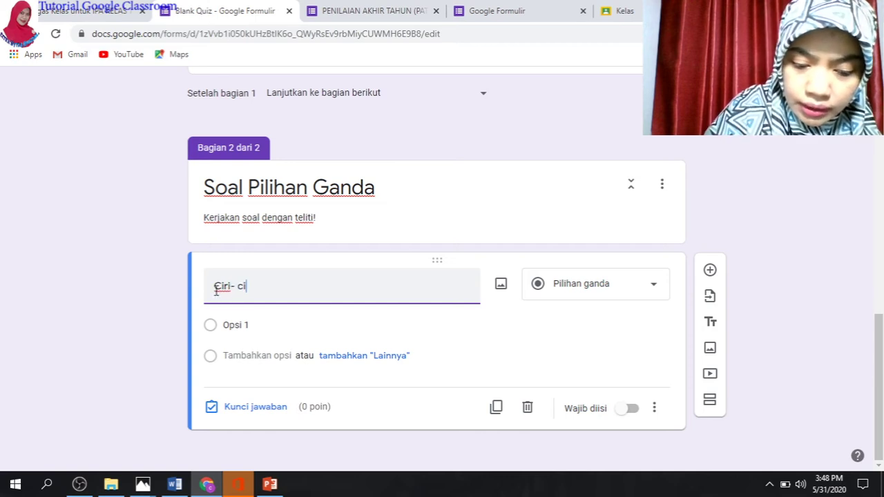
text(ri Makhlu)
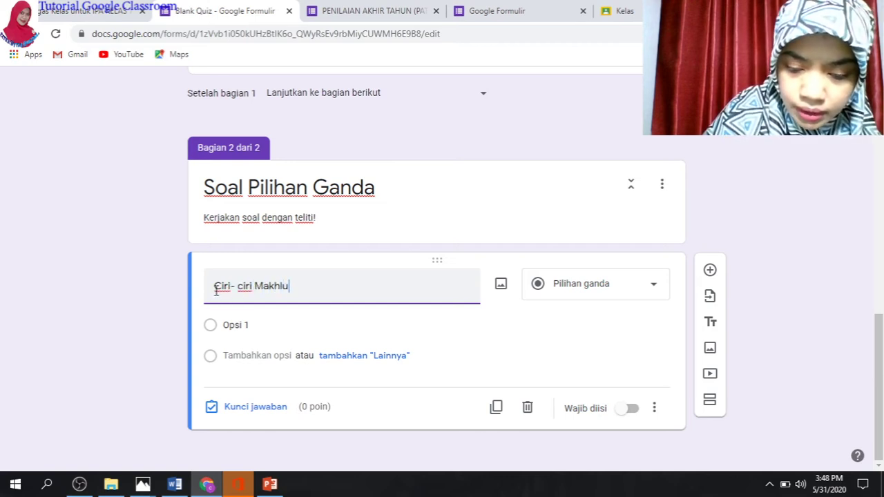
text( hidup d)
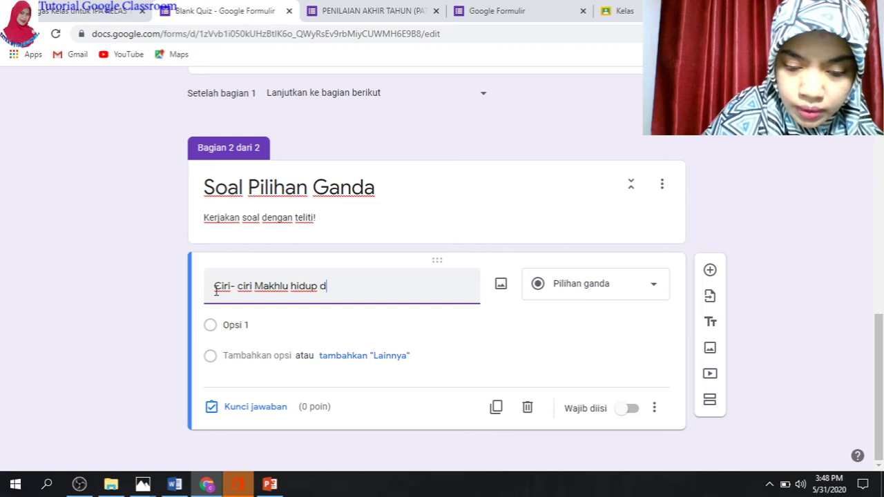
text(i bawa)
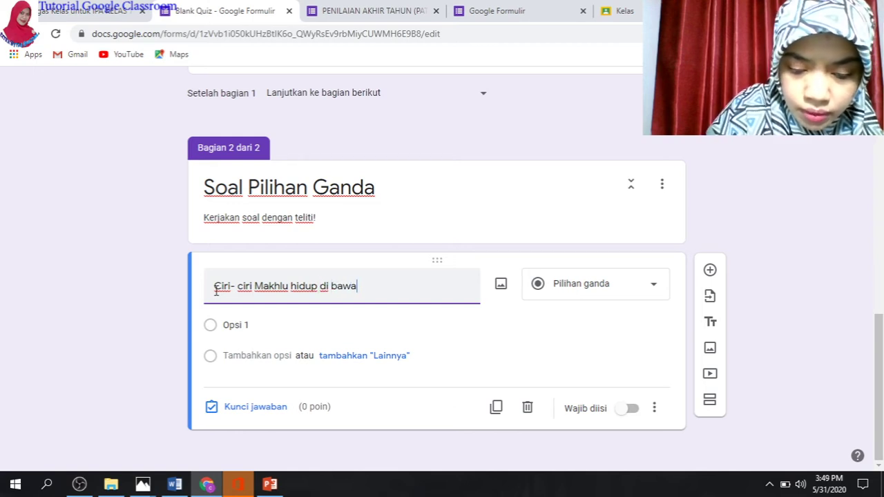
text(h ini )
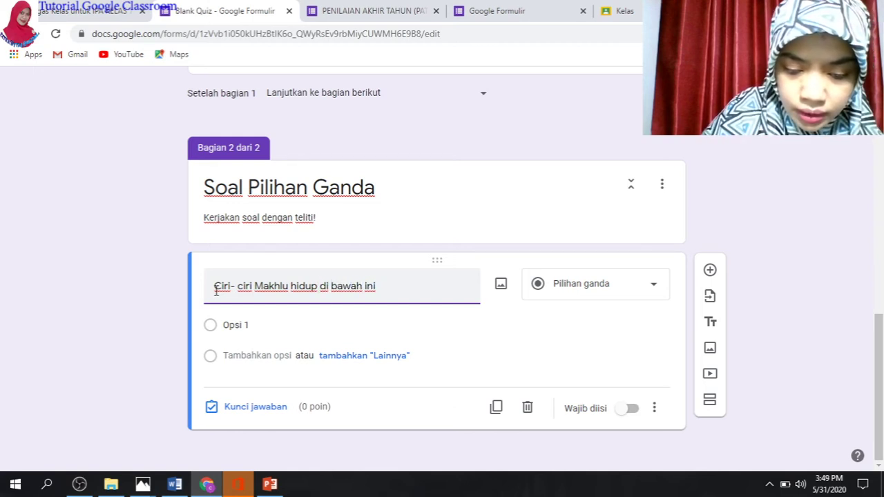
text(ad)
key(BackSpace)
key(BackSpace)
key(BackSpace)
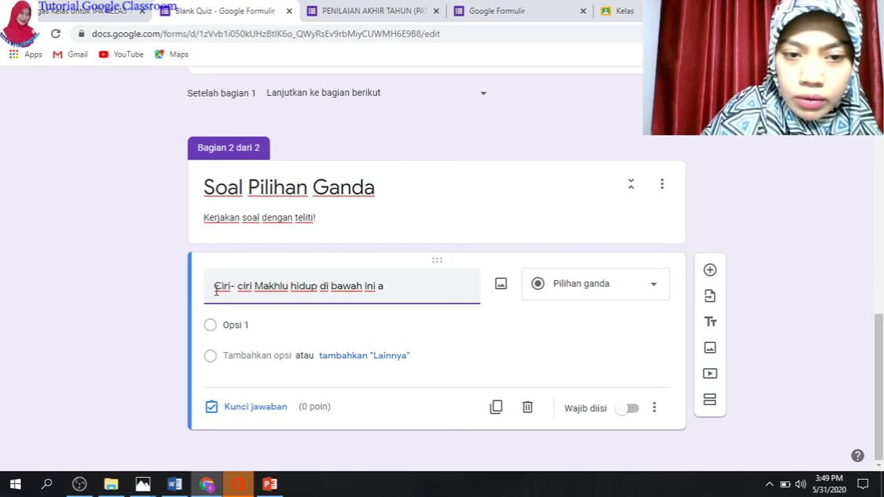
key(BackSpace)
key(BackSpace)
key(BackSpace)
key(BackSpace)
key(BackSpace)
key(BackSpace)
key(BackSpace)
key(BackSpace)
key(BackSpace)
key(BackSpace)
key(BackSpace)
key(BackSpace)
key(BackSpace)
key(BackSpace)
key(BackSpace)
key(BackSpace)
key(BackSpace)
key(BackSpace)
key(BackSpace)
key(BackSpace)
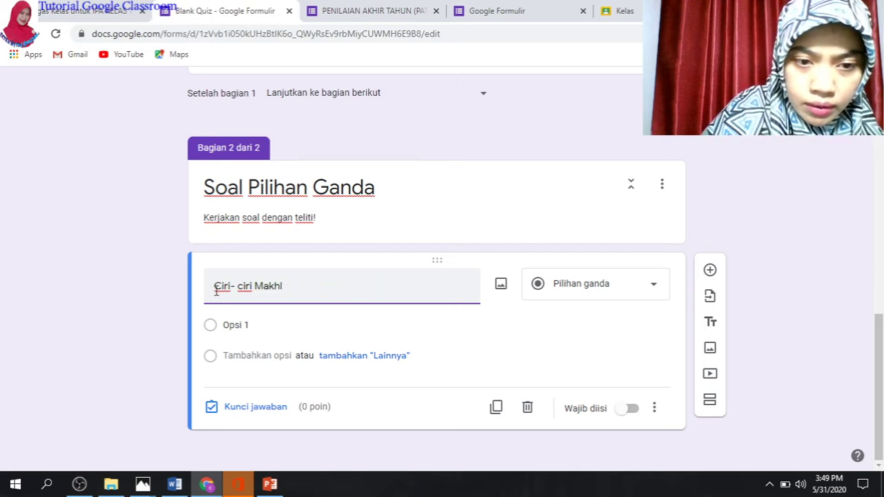
key(BackSpace)
key(BackSpace)
key(BackSpace)
key(BackSpace)
key(BackSpace)
key(BackSpace)
key(BackSpace)
key(BackSpace)
key(BackSpace)
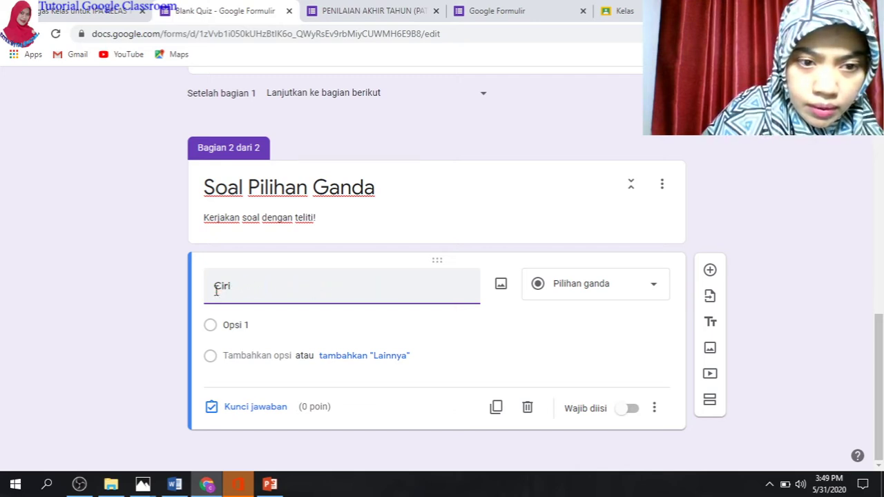
key(BackSpace)
key(BackSpace)
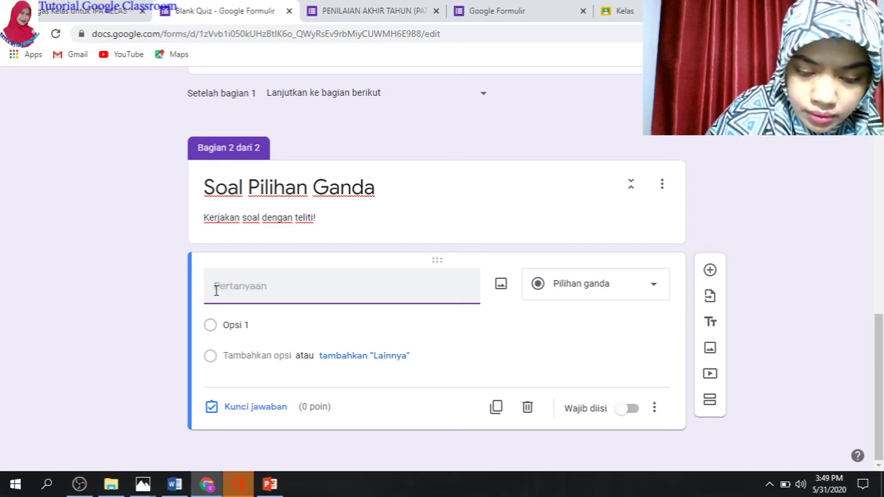
text(Yang buk)
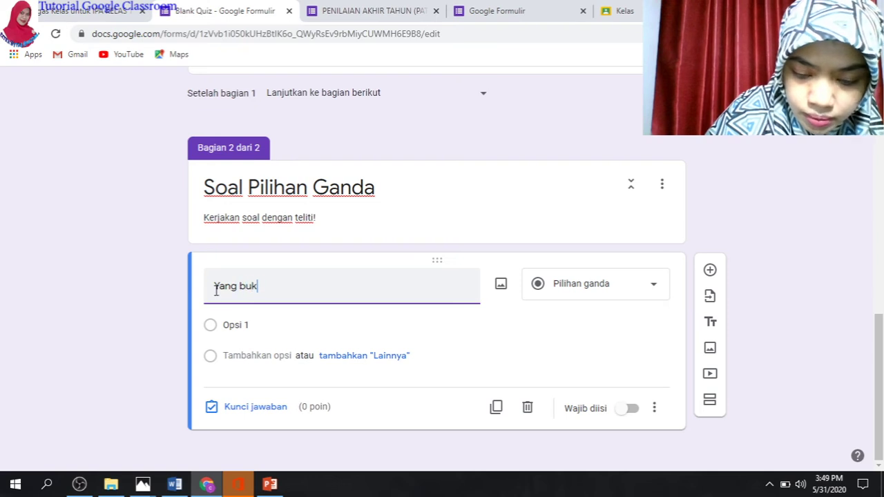
text(an merupaka)
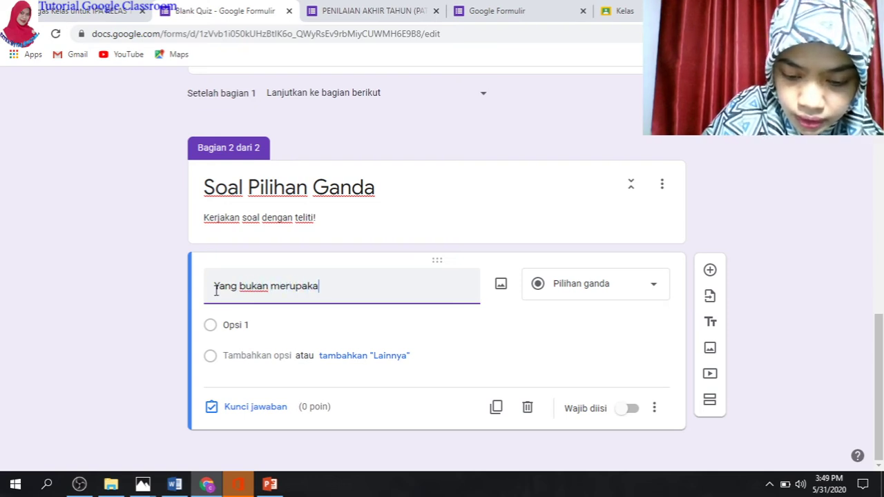
text(n ciri-c)
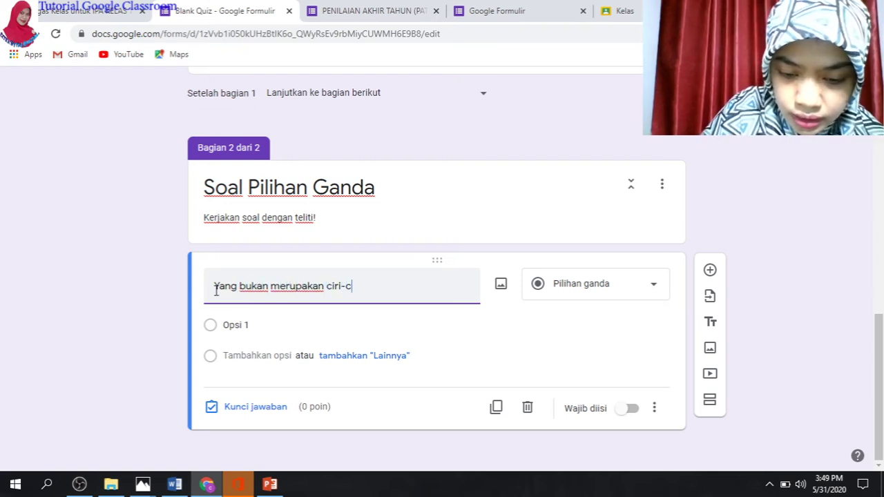
text(iri m)
key(BackSpace)
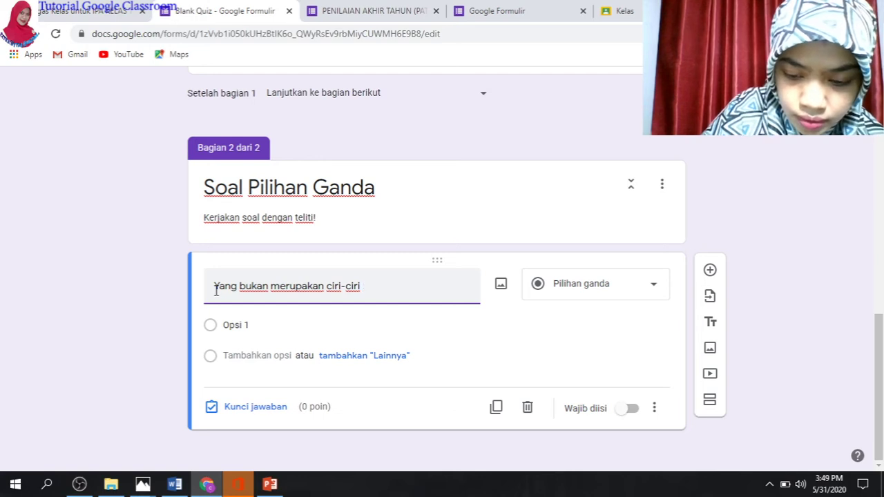
text(Makhluk hi)
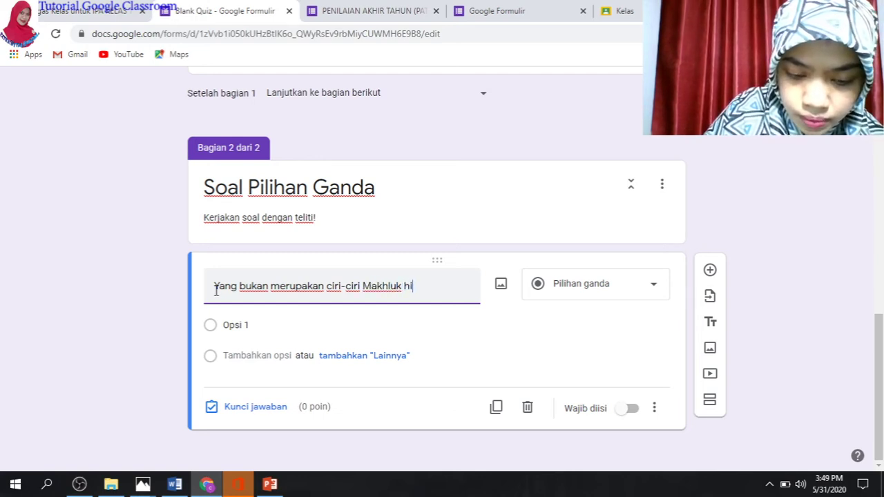
text(dup adala)
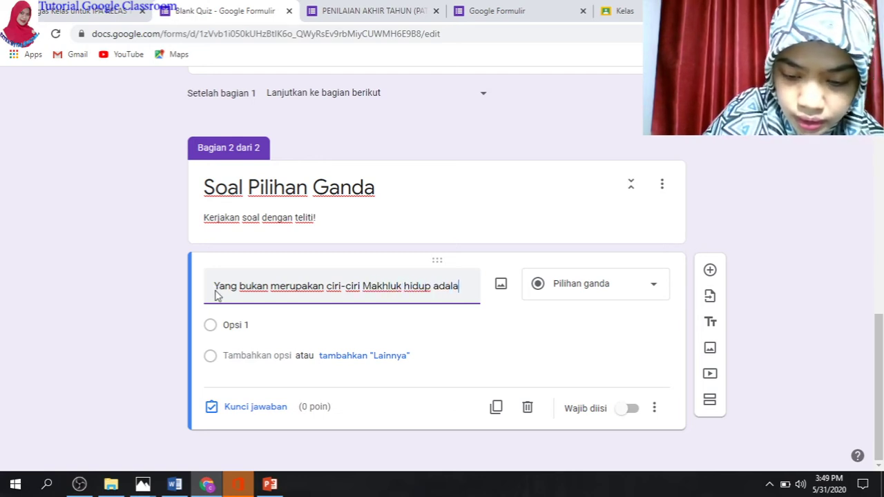
text(h....)
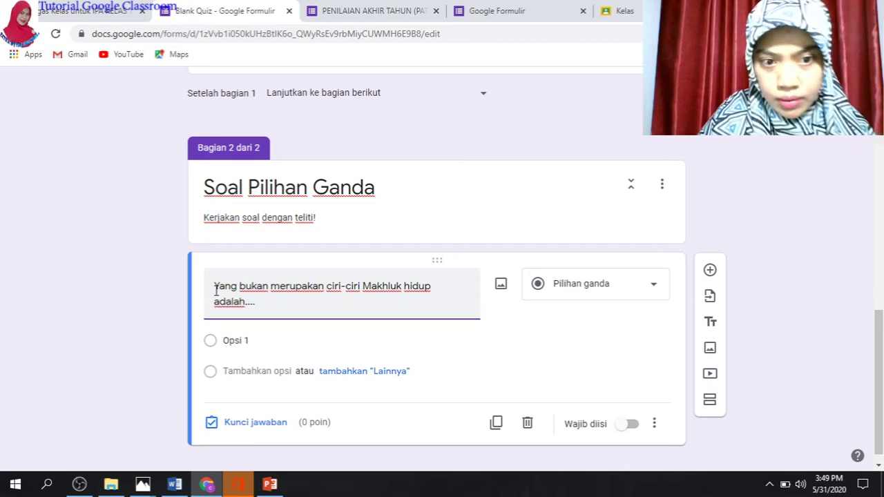
Fill in options Berkembangbiak, Bergerak, Bernapas and Berubah bentuk
click(231, 348)
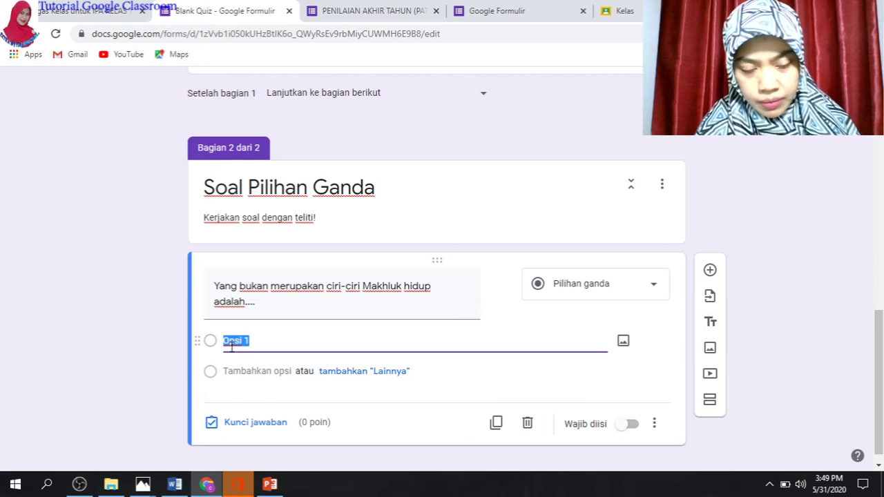
text(B)
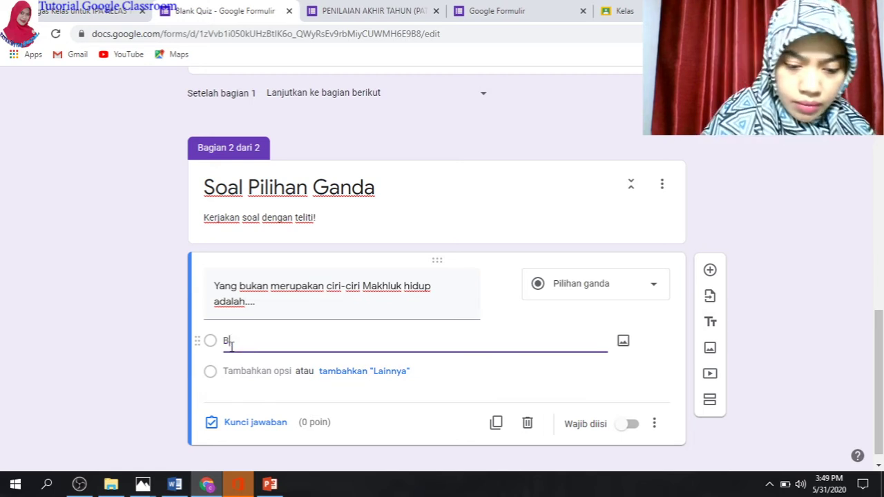
text(erkembangbiak)
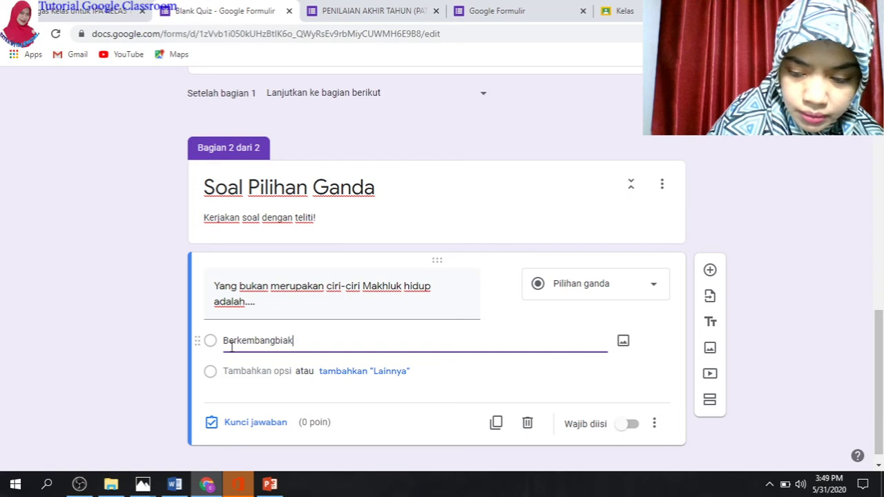
key(Return)
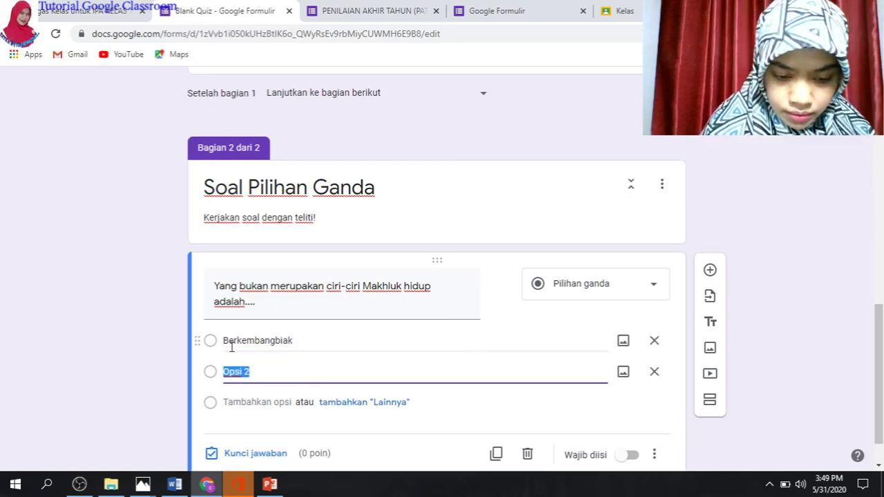
text(Bergerak)
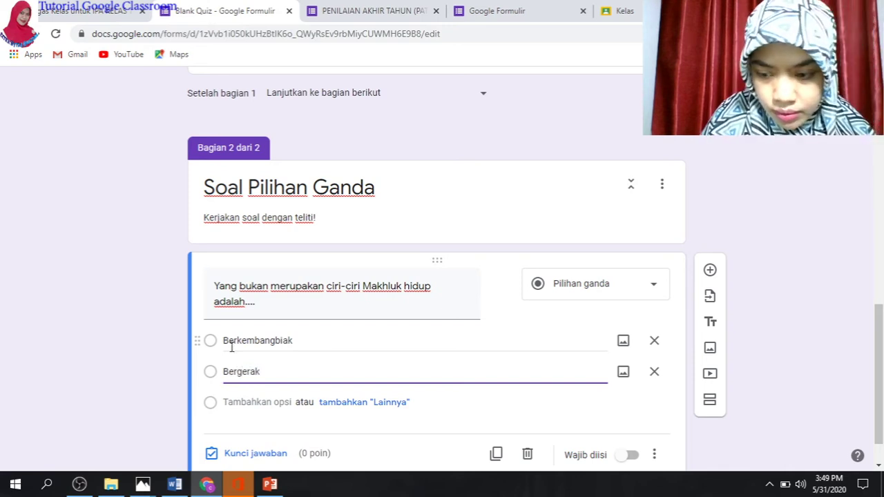
key(Return)
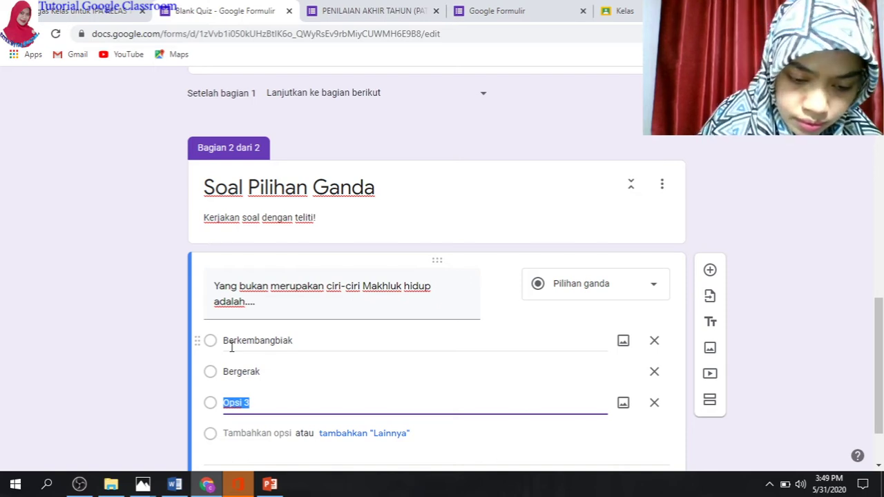
text(Be)
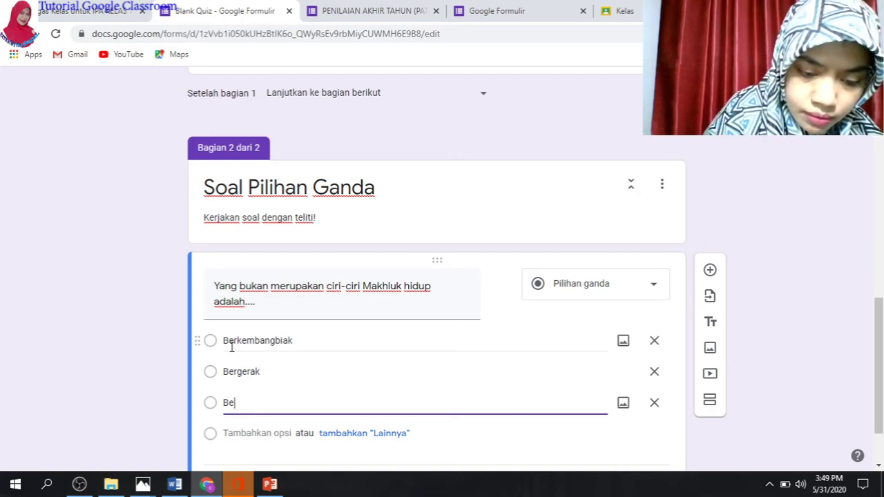
text(rnapas)
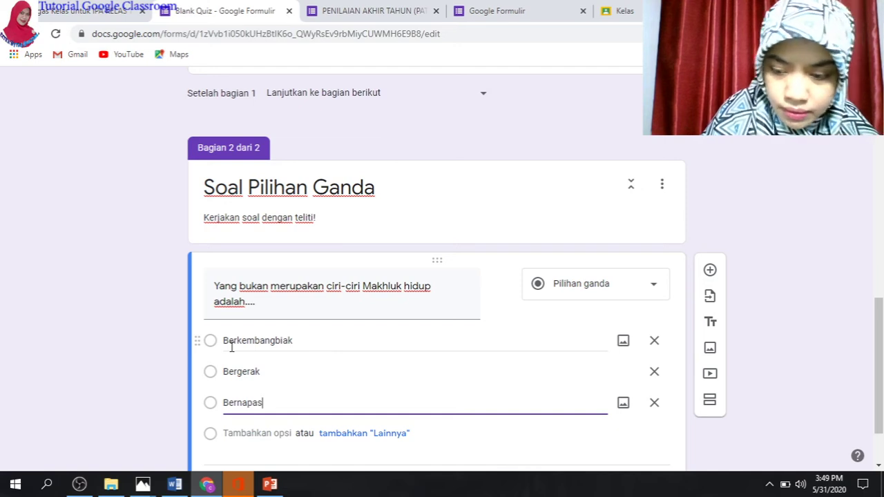
key(Return)
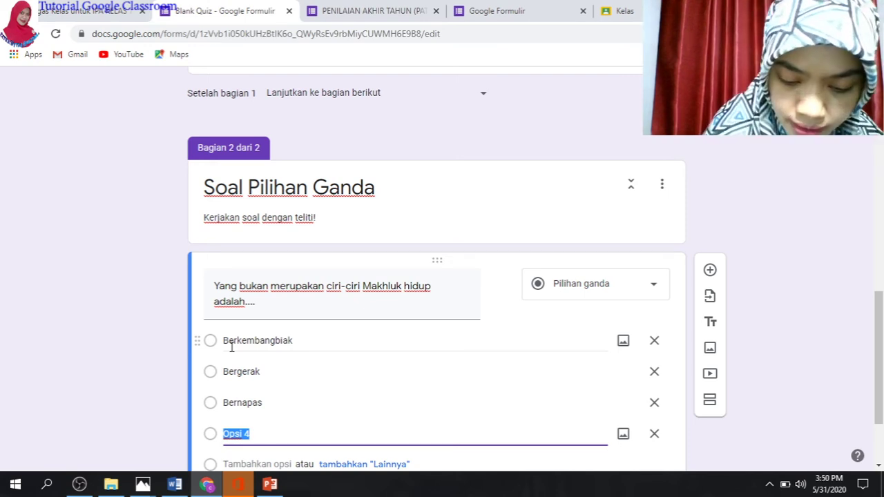
text(Beru)
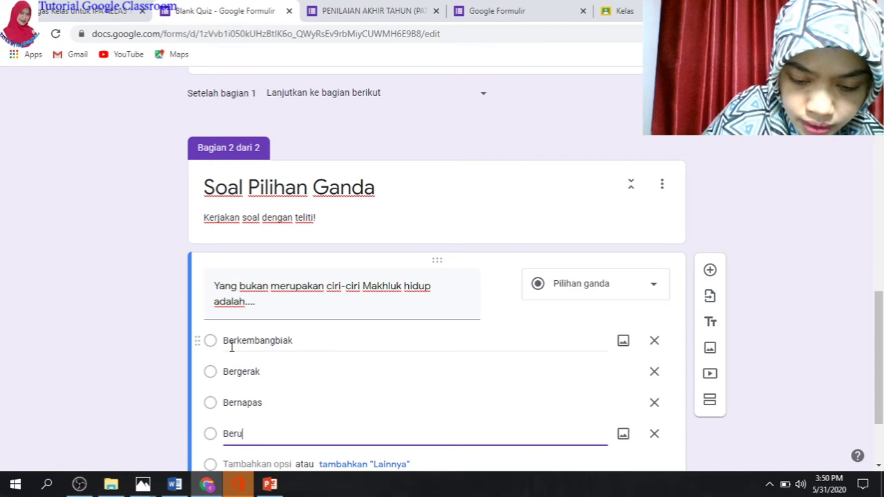
text(bah bentuk)
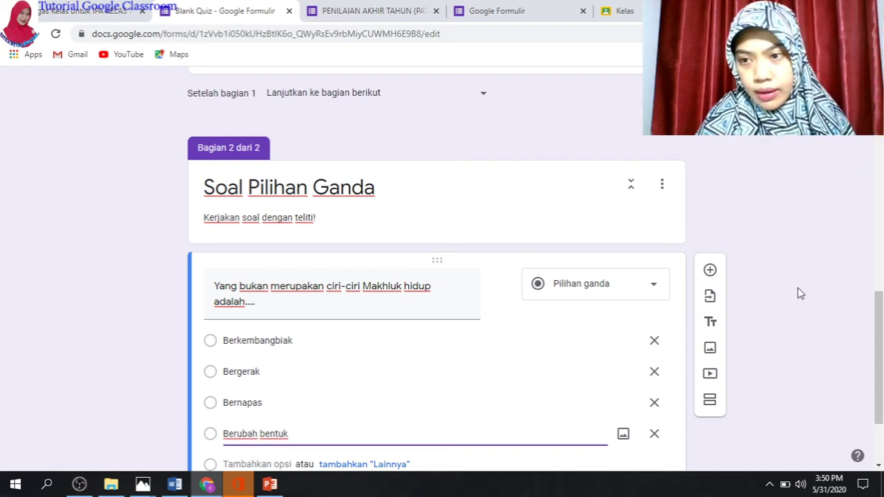
drag(880, 325, 881, 363)
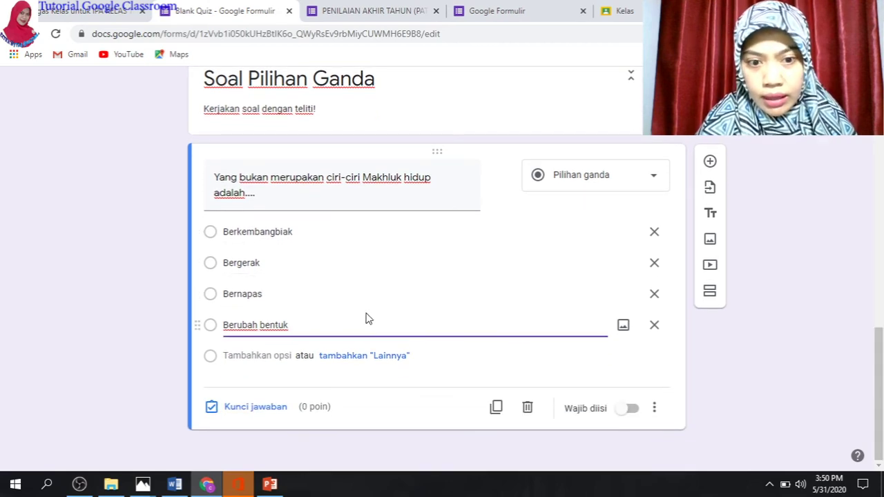
In the answer key, mark Berubah bentuk correct and set the question to 20 points
click(269, 413)
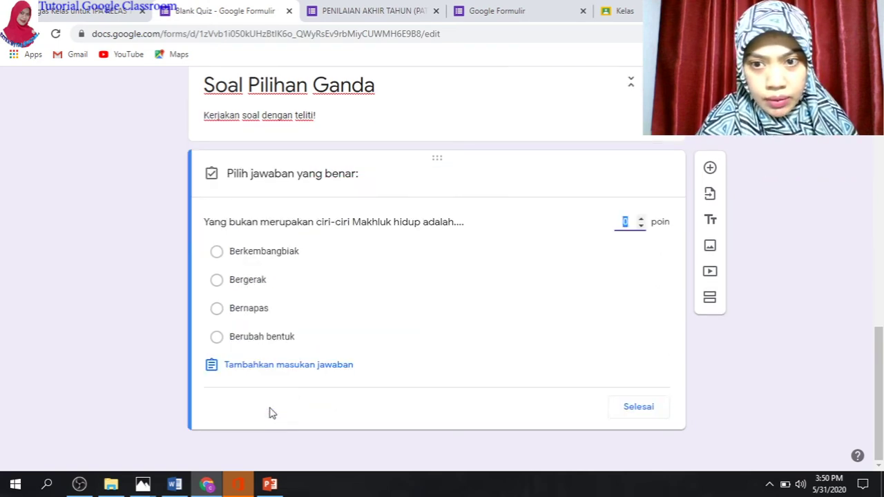
click(279, 343)
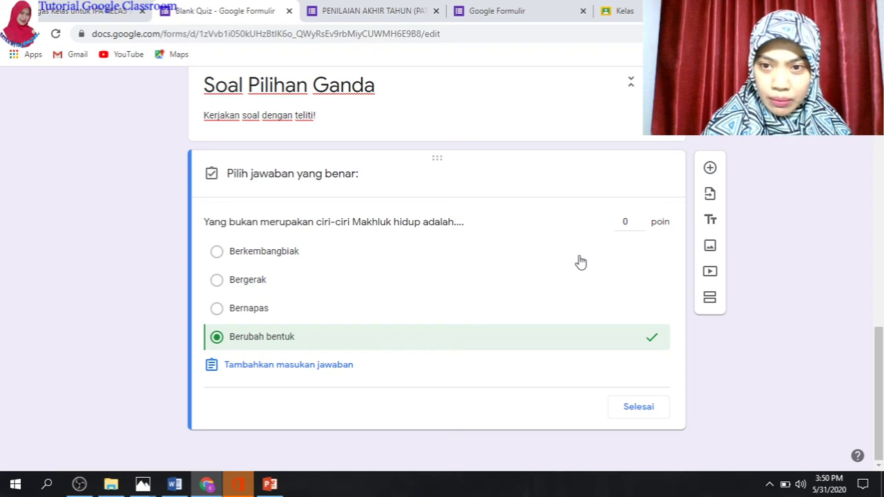
click(627, 221)
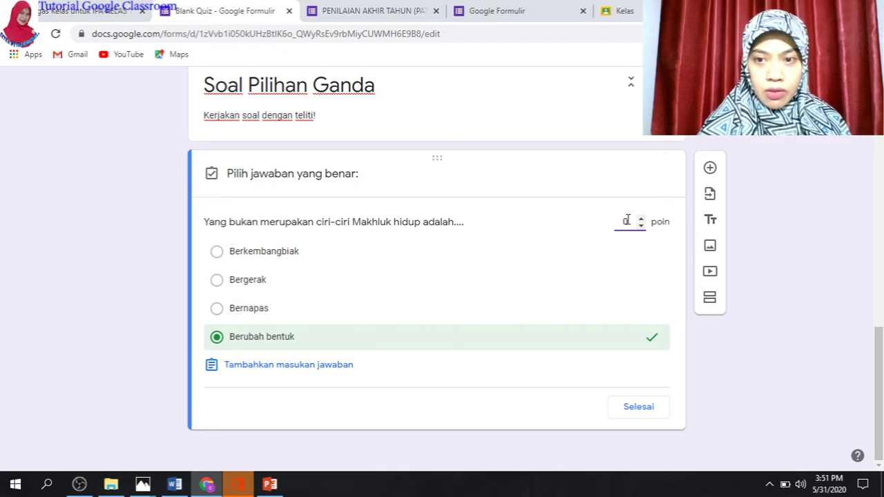
key(BackSpace)
text(20)
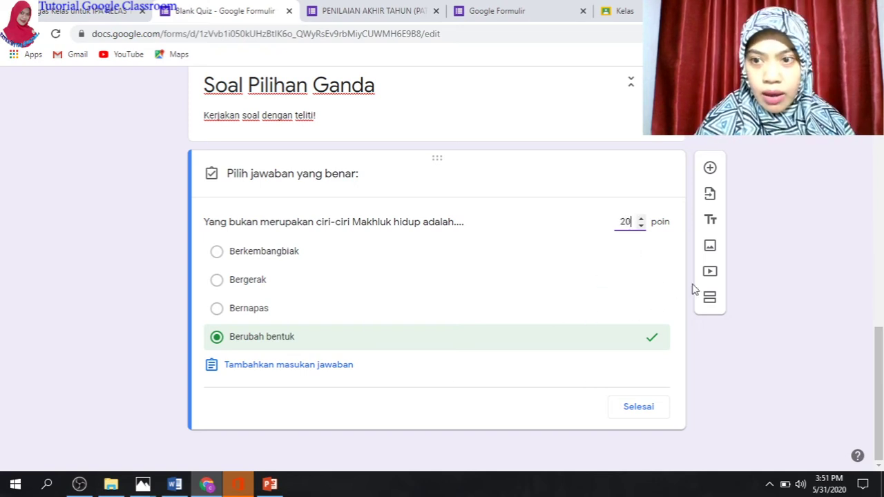
mouse_move(877, 349)
mouse_down()
mouse_move(874, 311)
mouse_move(874, 364)
mouse_up()
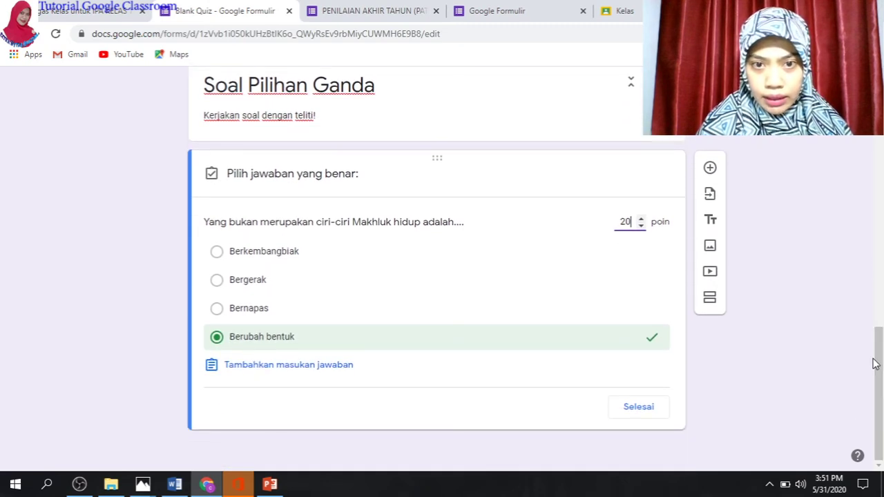
click(639, 408)
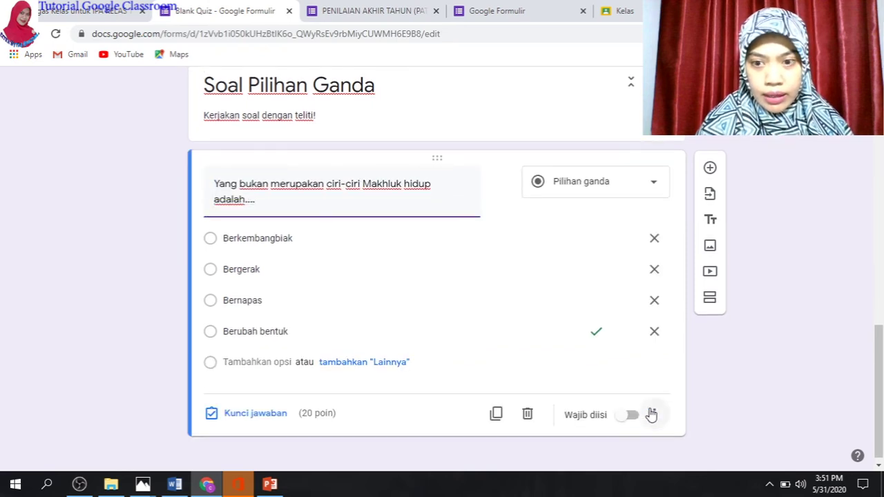
Make the question required and shuffle its option order
click(632, 418)
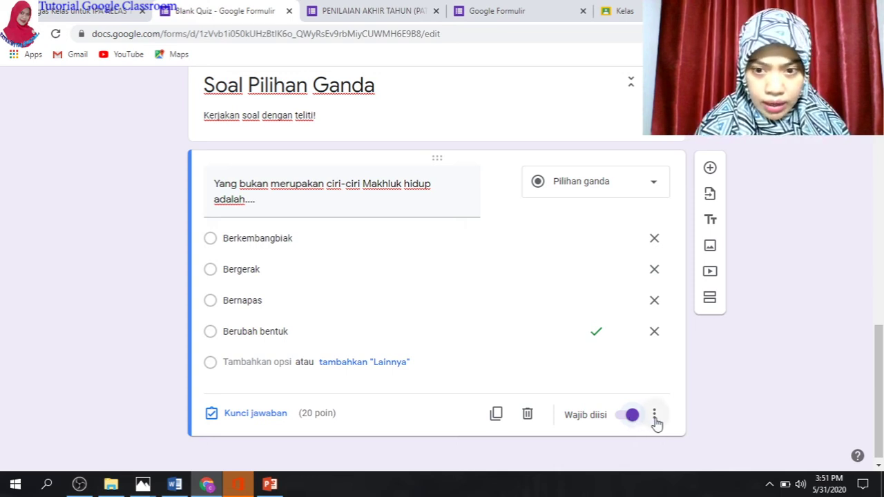
click(655, 418)
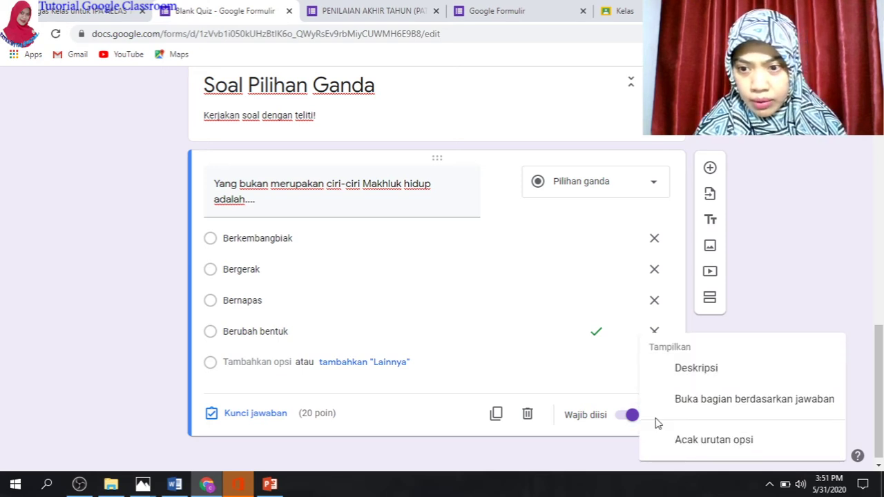
click(703, 442)
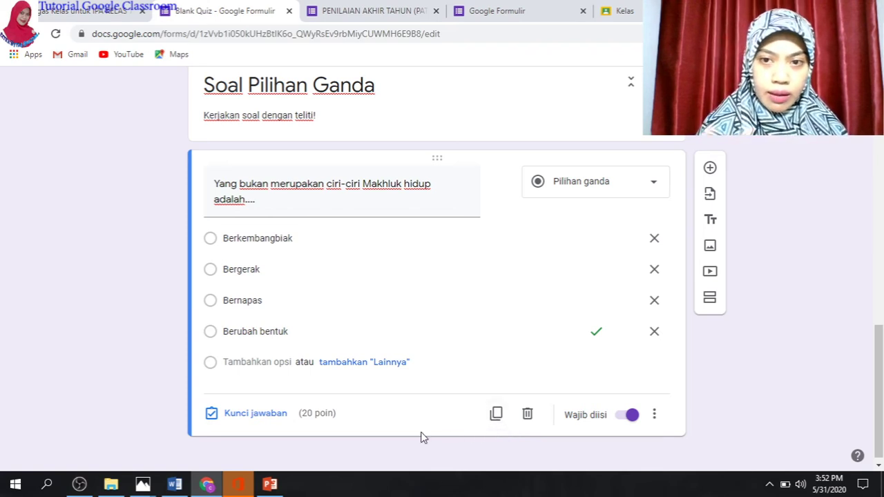
Add a blank new question below and switch to the Word question file
click(710, 168)
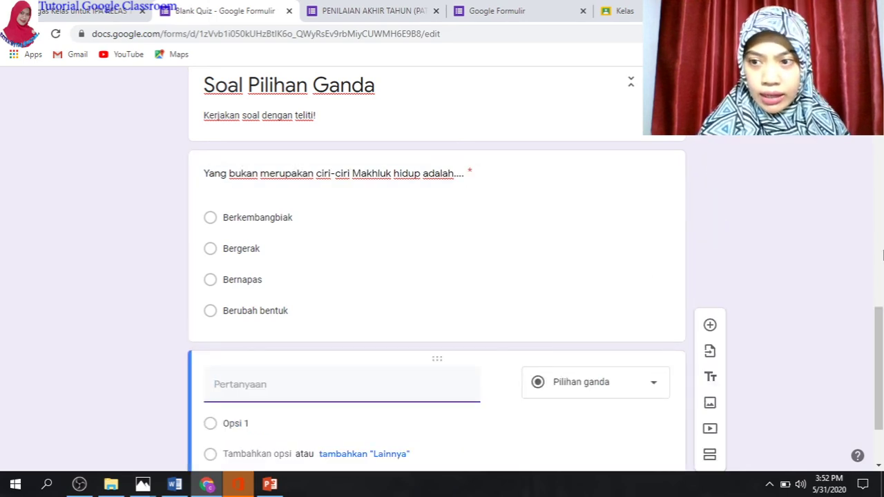
scroll(882, 339, down, 2)
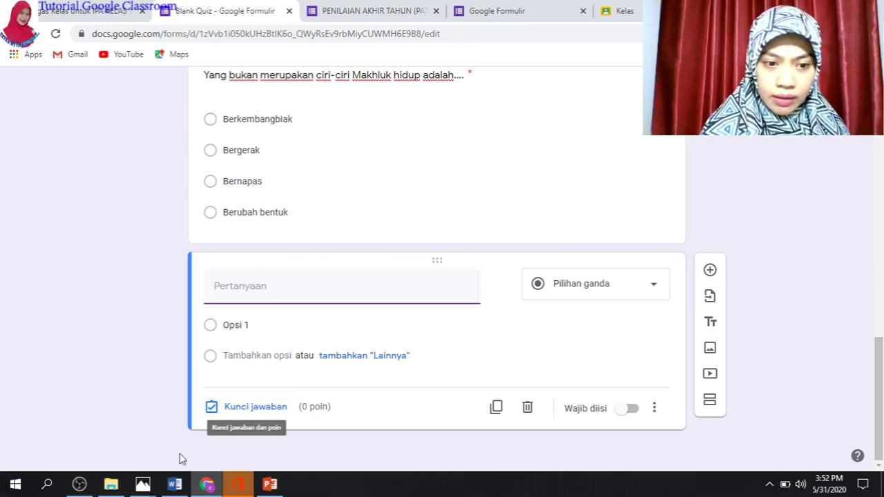
click(177, 485)
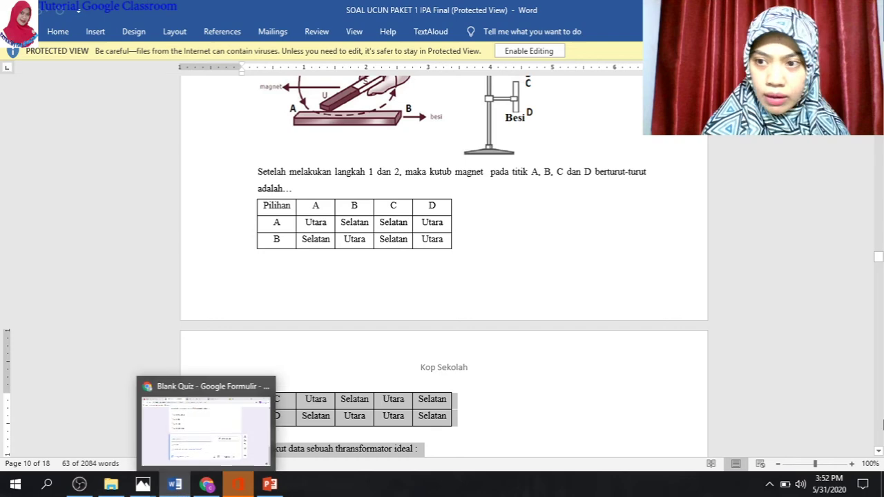
Copy question 20 about Earth-rotation phenomena from Word and return to the form
mouse_move(882, 271)
mouse_down()
mouse_move(876, 239)
mouse_move(877, 271)
mouse_up()
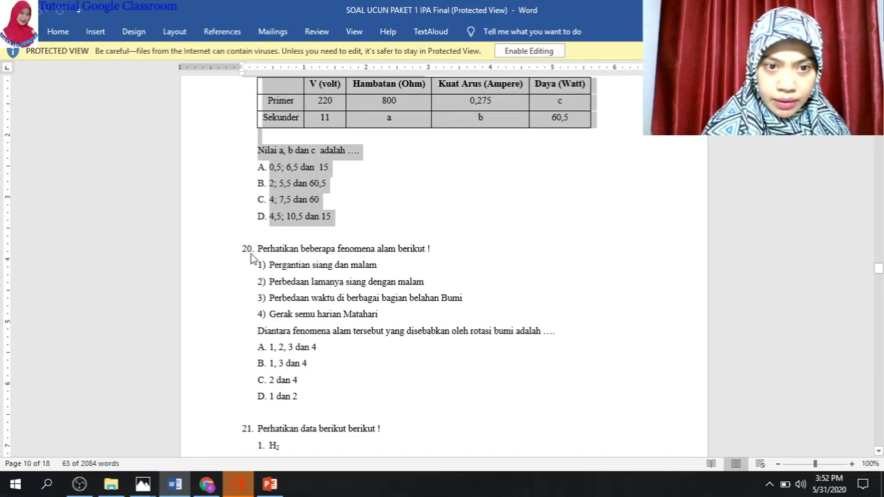
drag(262, 249, 552, 336)
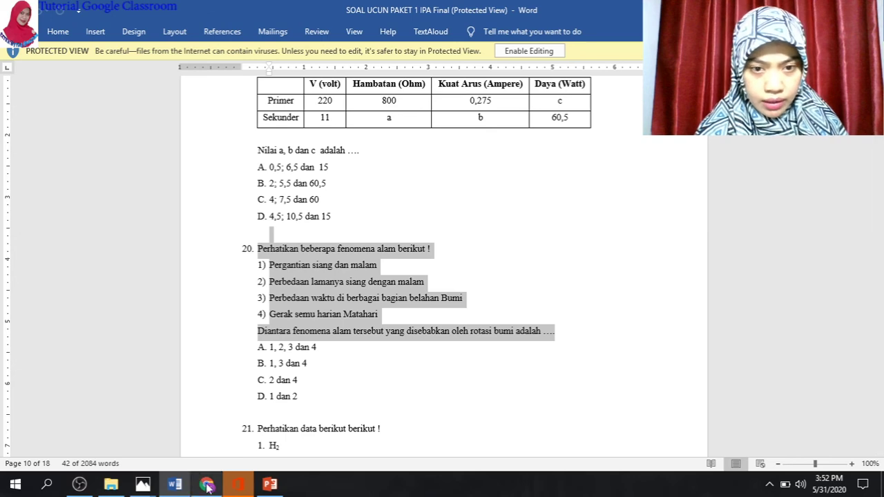
click(206, 484)
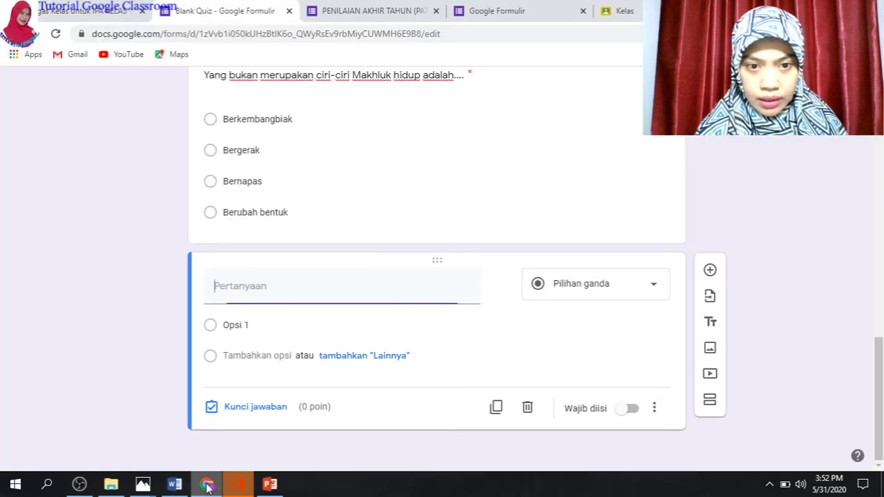
Paste question 20 as the new question's text, removing its '20.' numbering
text(20. Perhatikan beberapa fenomena alam berikut !1)	Pergantian siang dan malam2)	Perbedaan lamanya siang dengan malam3)	Perbedaan waktu di berbagai bagian belahan Bumi4)	Gerak semu harian MatahariDiantara fenomena alam tersebut yang disebabkan oleh rotasi bumi adalah ....)
click(233, 286)
key(BackSpace)
key(BackSpace)
key(BackSpace)
key(BackSpace)
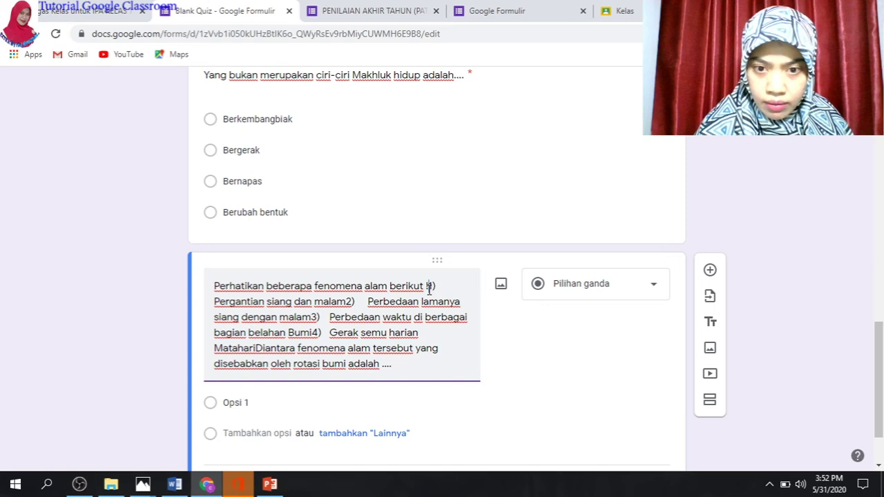
click(429, 287)
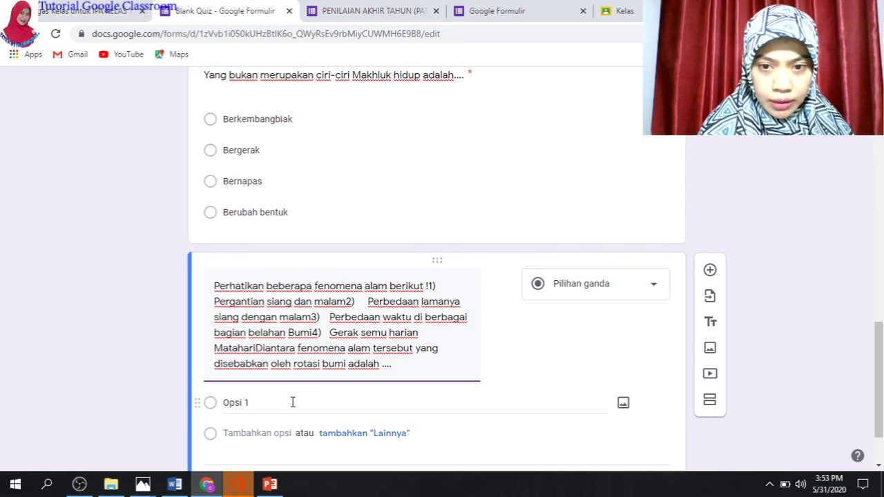
click(177, 485)
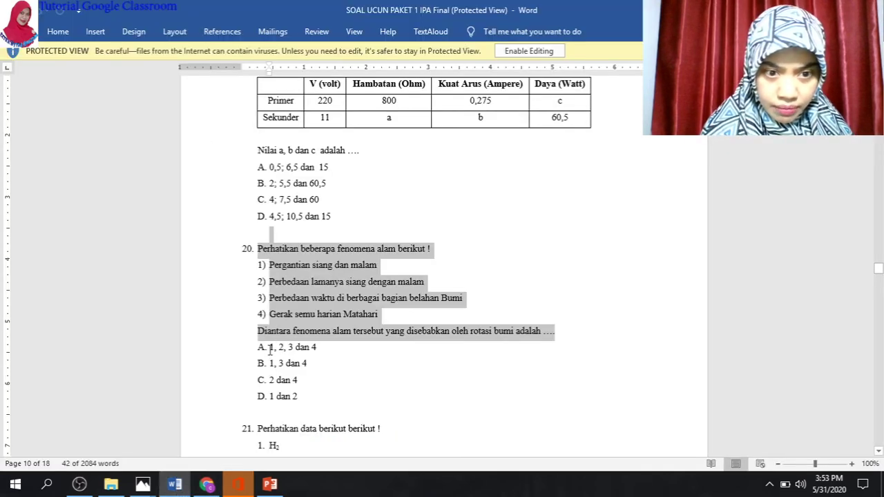
Select question 20's four answer choices A–D in Word
drag(271, 348, 297, 398)
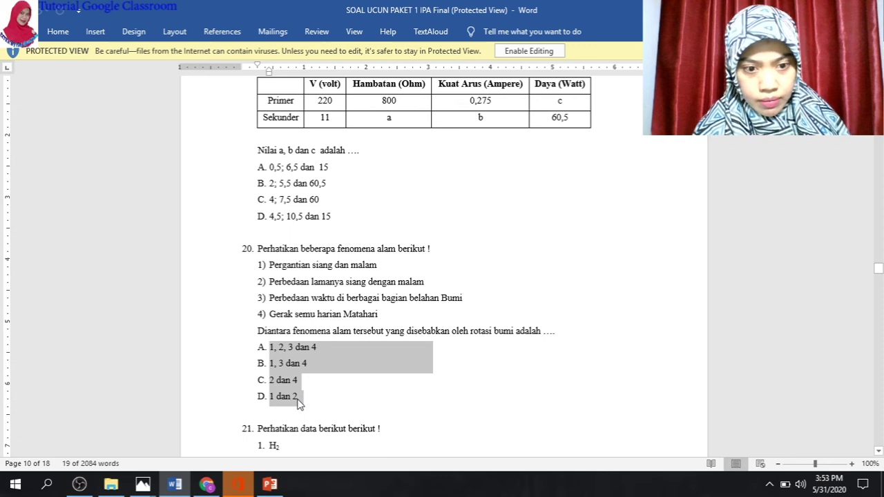
Paste question 20's four answer choices into the first option field
click(206, 485)
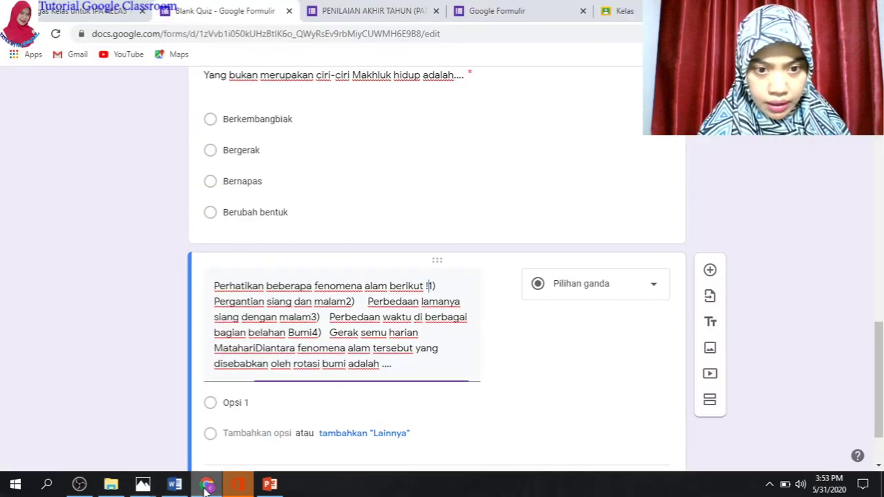
click(236, 407)
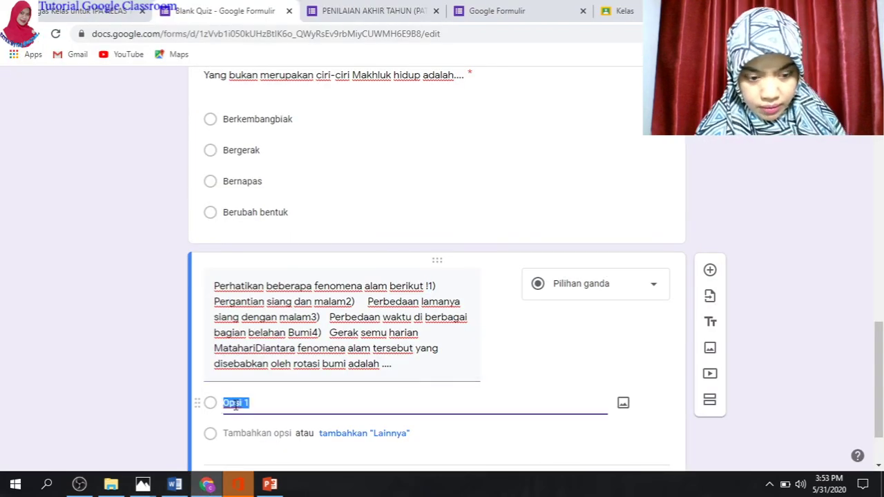
text(A.	1, 2, 3 dan 4 B.	1, 3 dan 4 C.	2 dan 4 D.	1 dan 2)
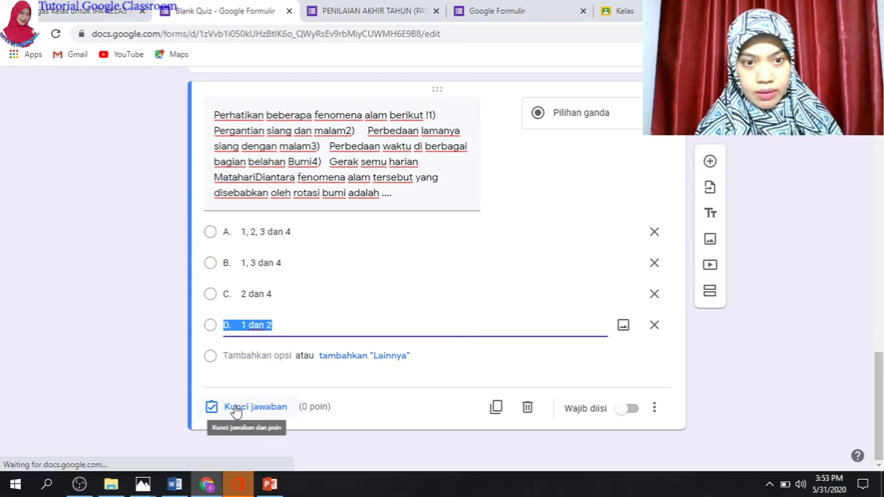
Remove the D. label from the last option and retype option C as '2 dan 3'
click(233, 324)
key(BackSpace)
key(BackSpace)
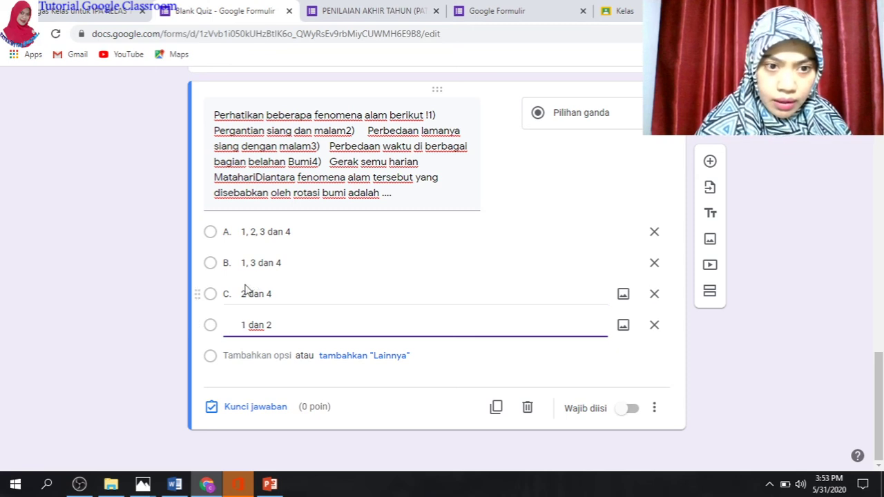
triple_click(238, 293)
key(BackSpace)
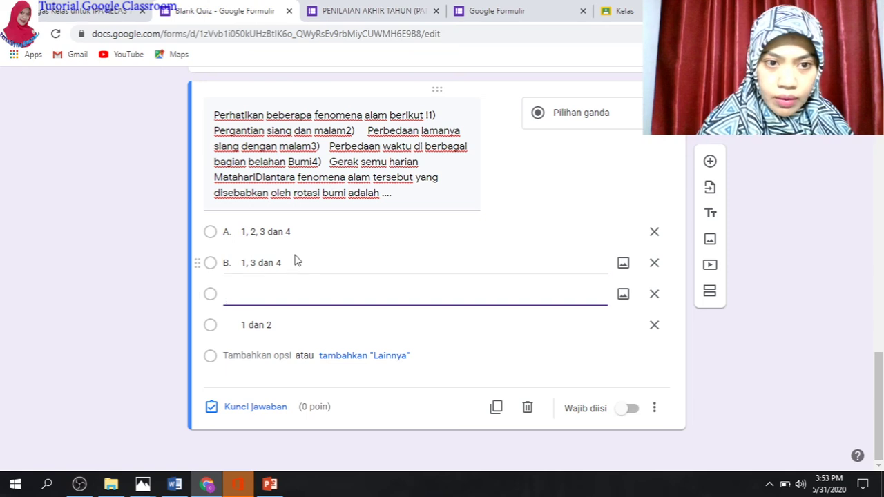
text(2 dan 3)
Delete the B. label from option B and move to option A's label
triple_click(241, 268)
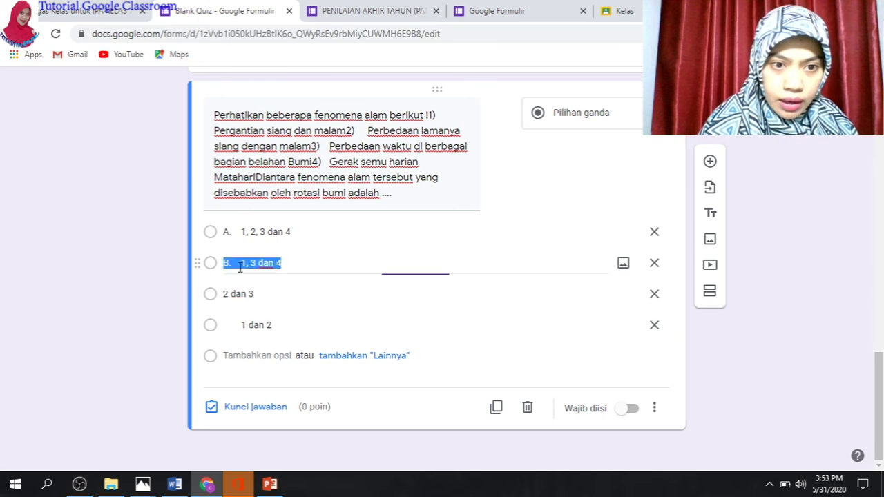
click(240, 268)
key(BackSpace)
key(BackSpace)
key(BackSpace)
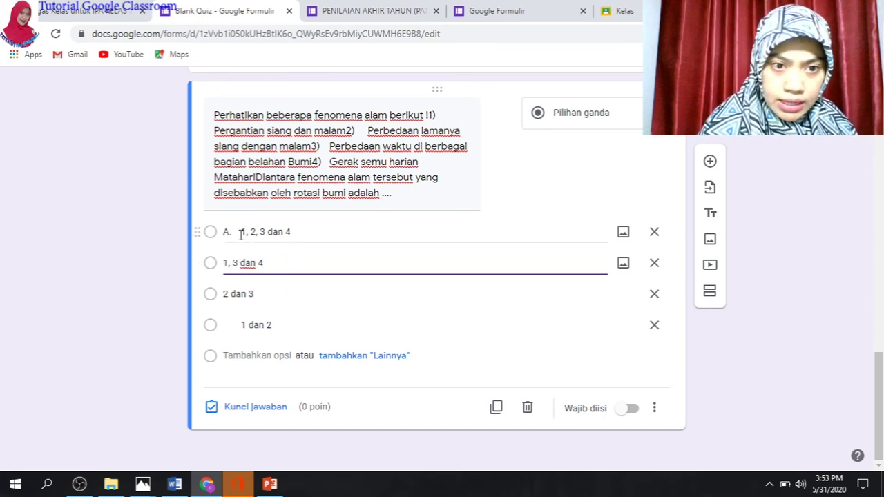
triple_click(241, 235)
click(240, 235)
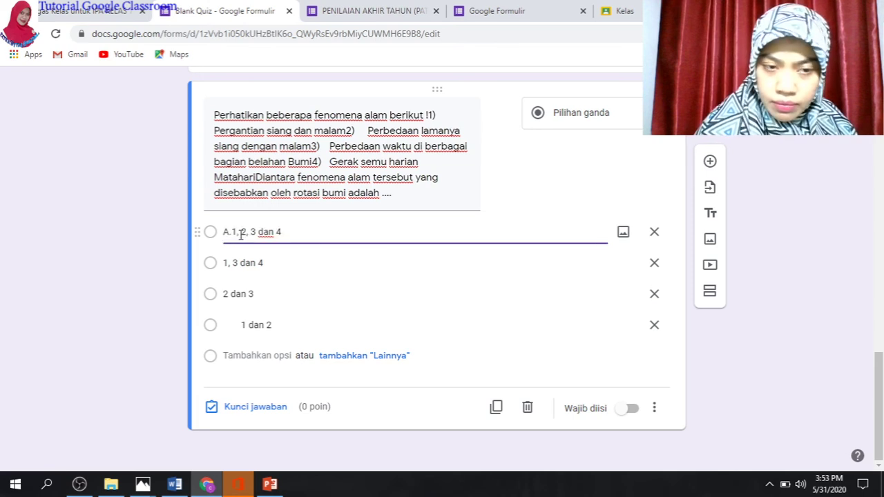